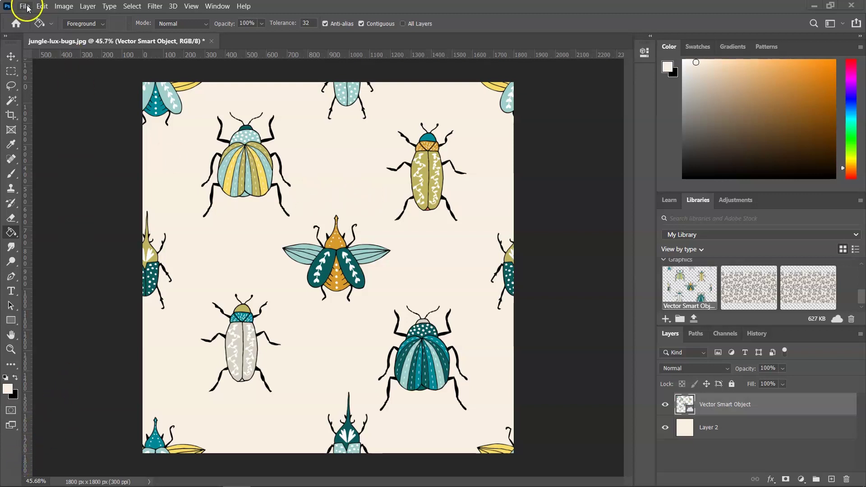
# - Create a 2000 × 2000 px, 300 ppi document from the recent preset, named 'Ink Texture'
pyautogui.click(26, 7)
pyautogui.click(35, 18)
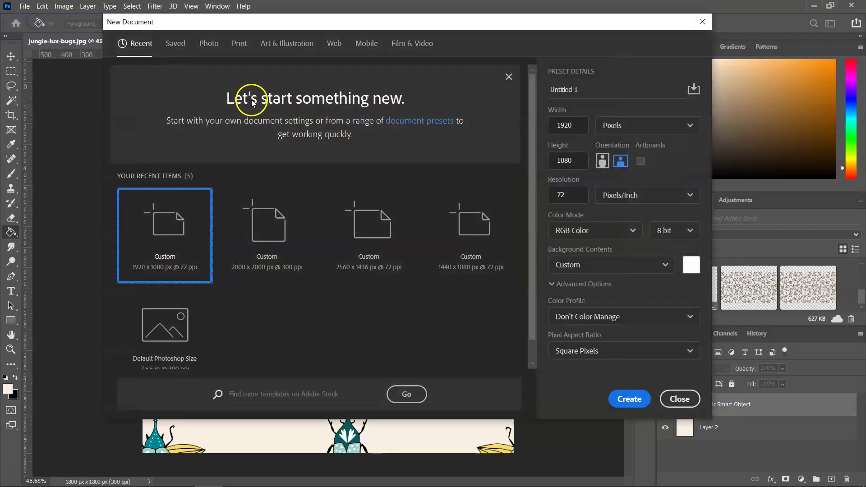
pyautogui.click(268, 268)
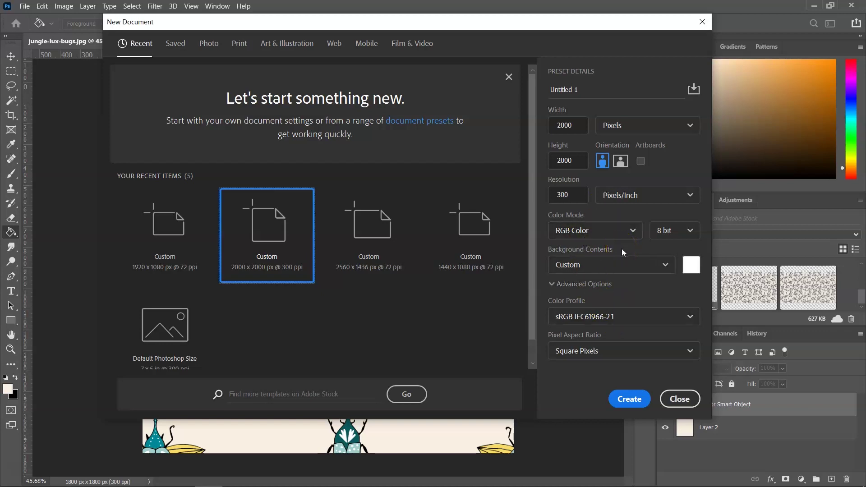
pyautogui.click(591, 91)
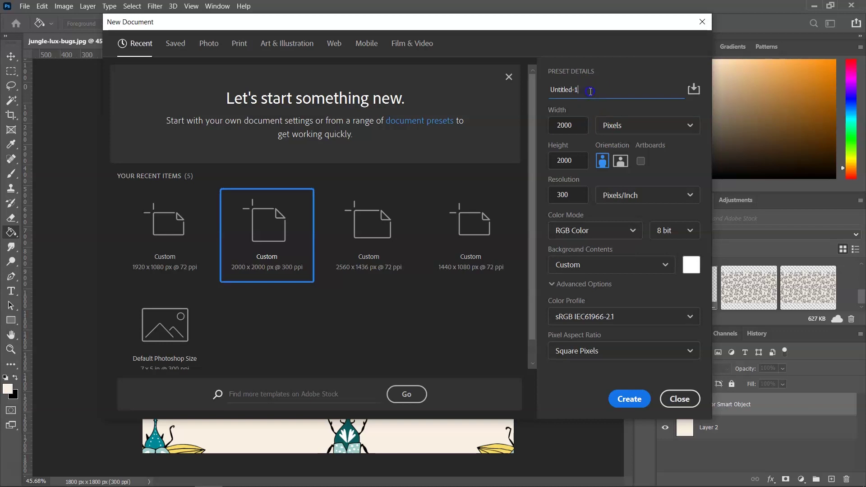
pyautogui.doubleClick(590, 91)
pyautogui.write('Ink Texture')
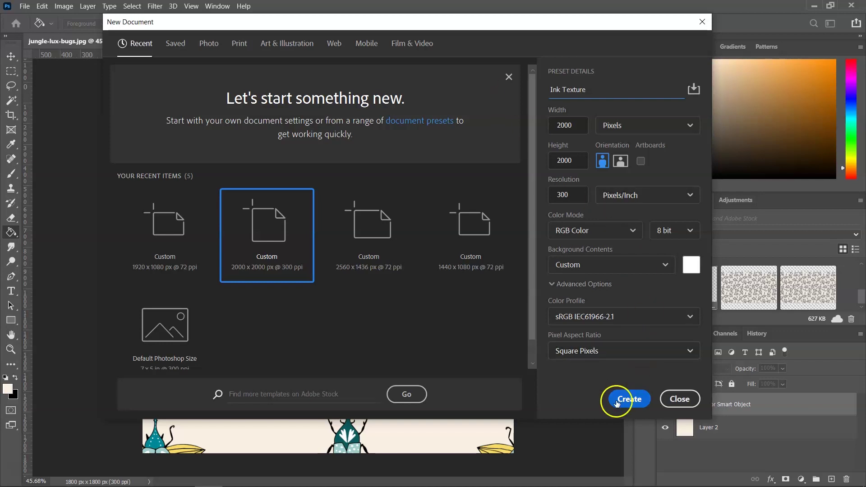
pyautogui.click(617, 399)
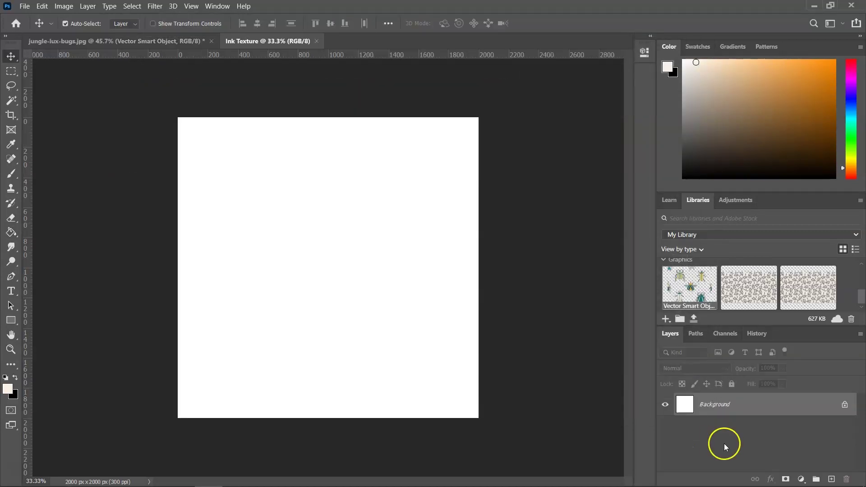
# - Add a new layer and fill it with the default black foreground colour
pyautogui.click(831, 479)
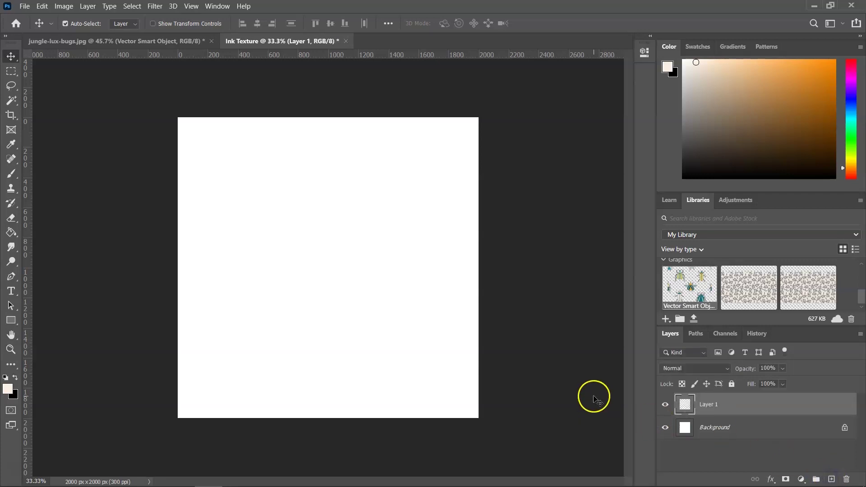
pyautogui.click(5, 378)
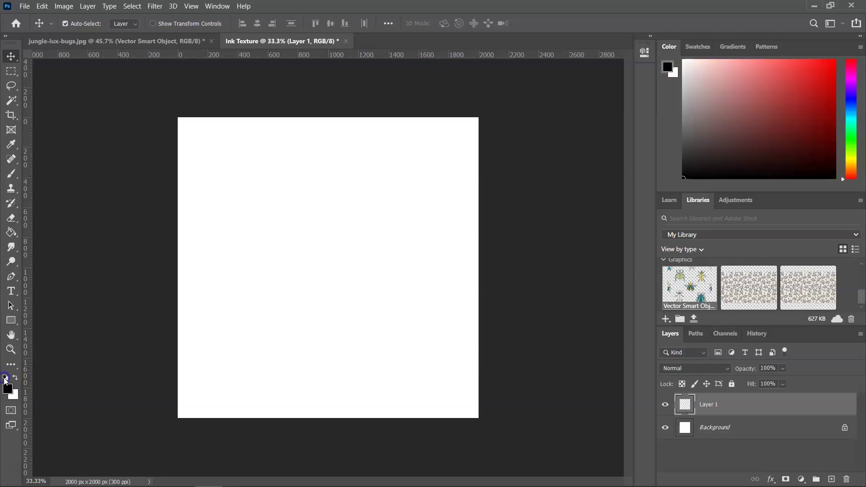
pyautogui.click(13, 397)
pyautogui.click(43, 6)
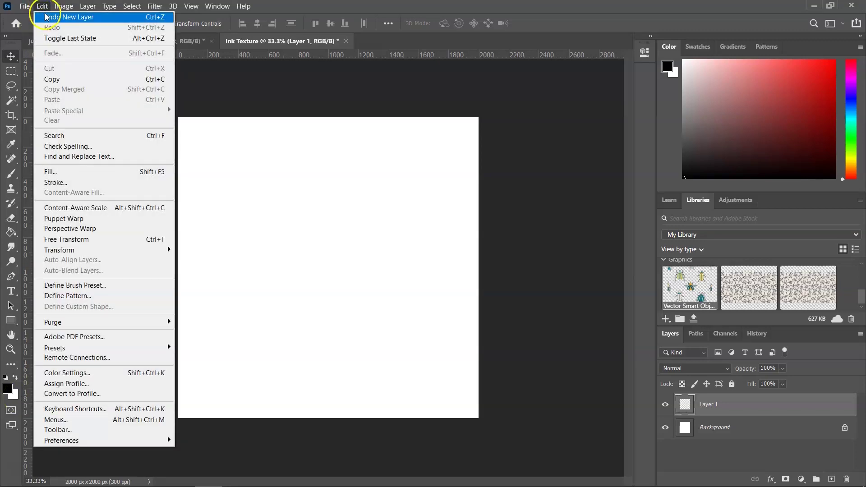
pyautogui.click(54, 171)
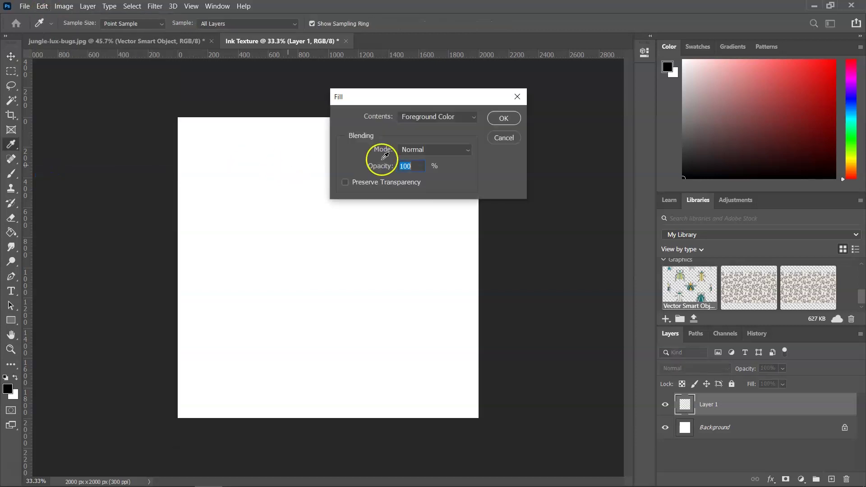
pyautogui.click(504, 119)
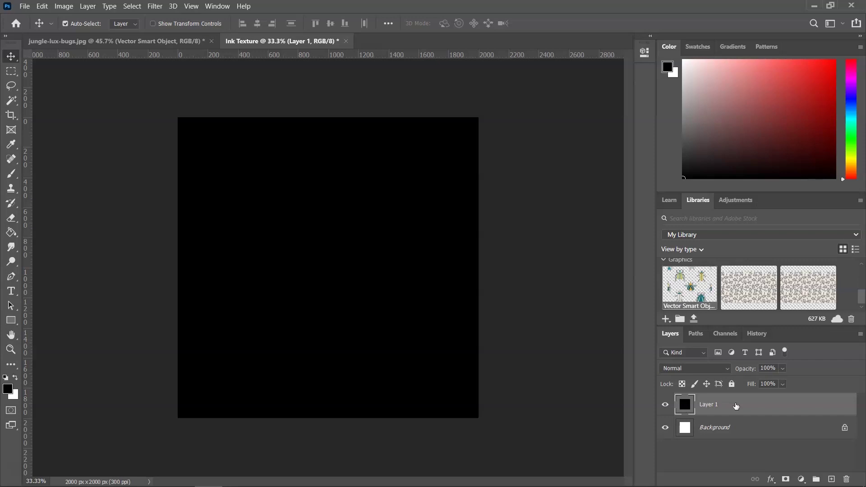
# - Convert Layer 1 into a smart object
pyautogui.moveTo(735, 406); pyautogui.dragTo(711, 410)
pyautogui.rightClick(711, 409)
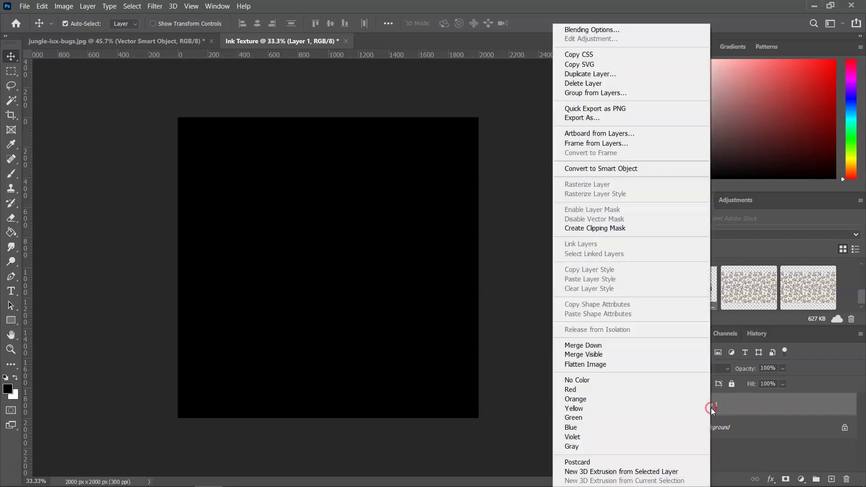
pyautogui.click(582, 168)
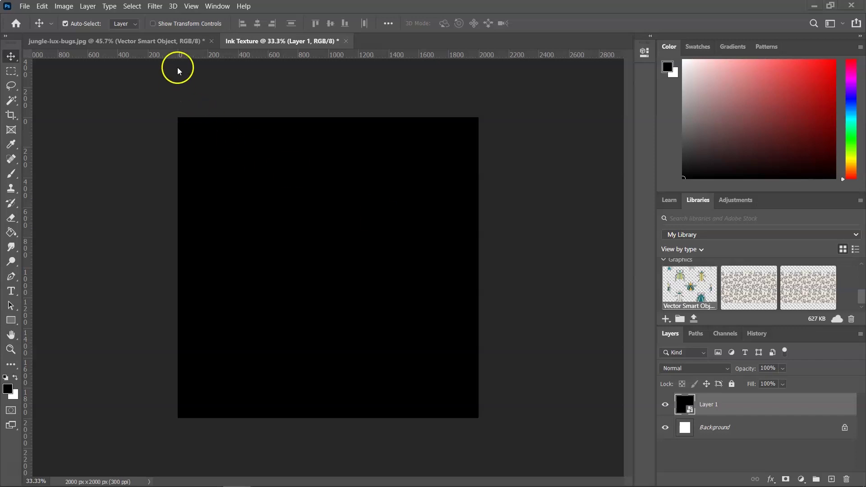
# - Apply Add Noise to Layer 1 at about 7.26%, Uniform and Monochromatic
pyautogui.click(155, 7)
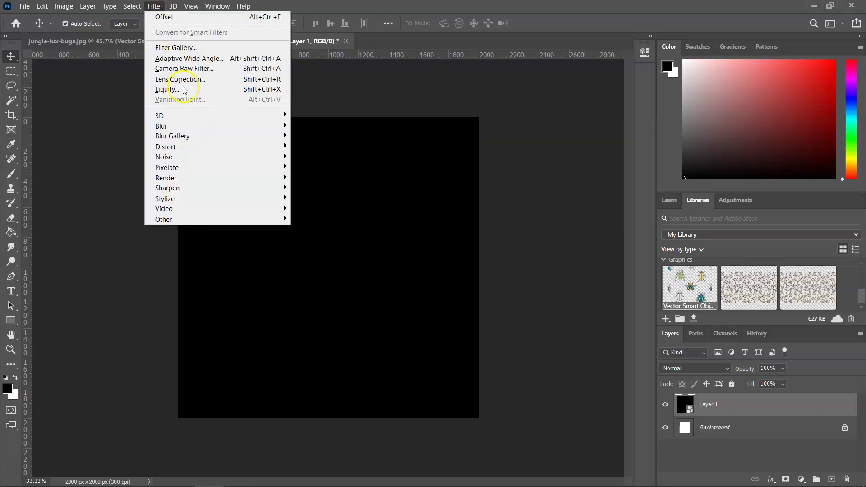
pyautogui.moveTo(189, 156)
pyautogui.click(302, 157)
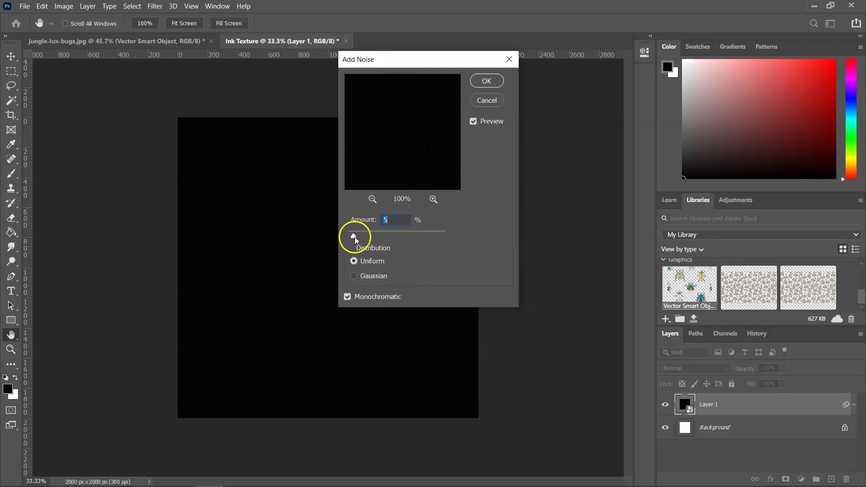
pyautogui.moveTo(354, 235); pyautogui.dragTo(357, 240)
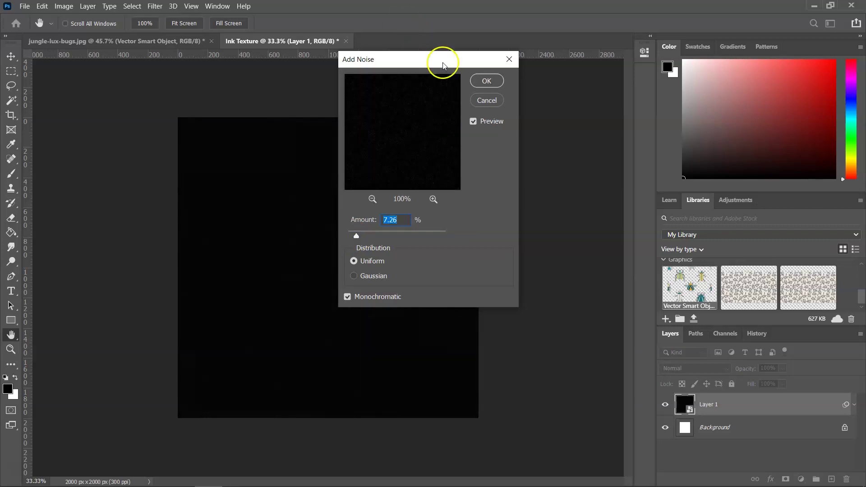
pyautogui.click(486, 81)
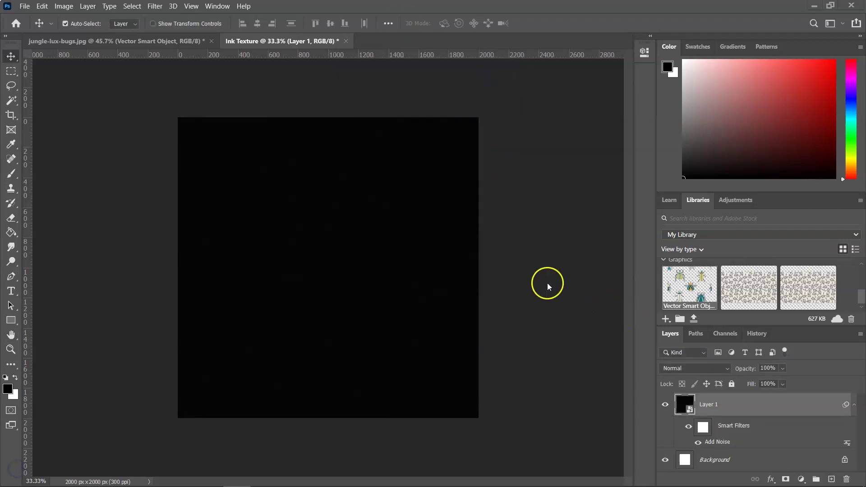
# - In the Filter Gallery, delete the Stamp effect layer and keep Chalk & Charcoal
pyautogui.click(161, 11)
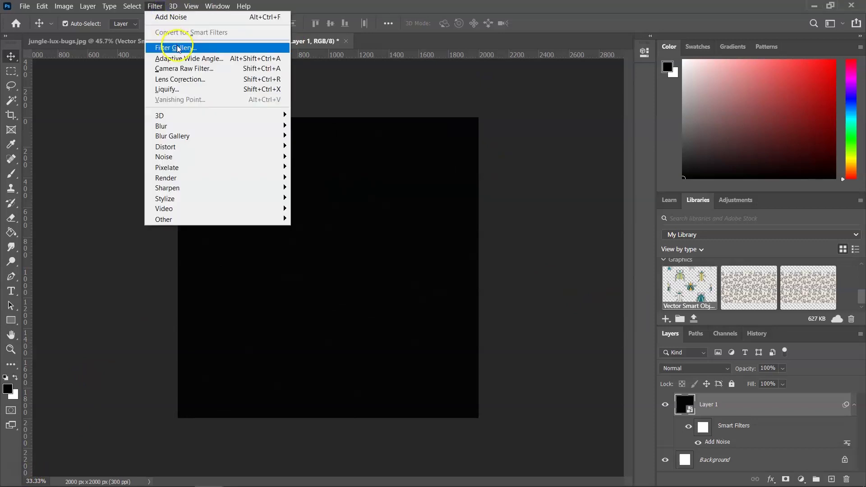
pyautogui.click(180, 47)
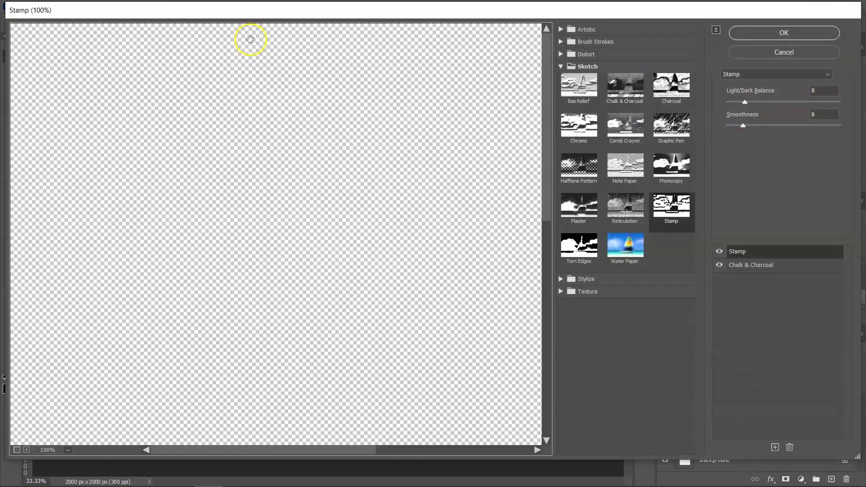
pyautogui.click(473, 186)
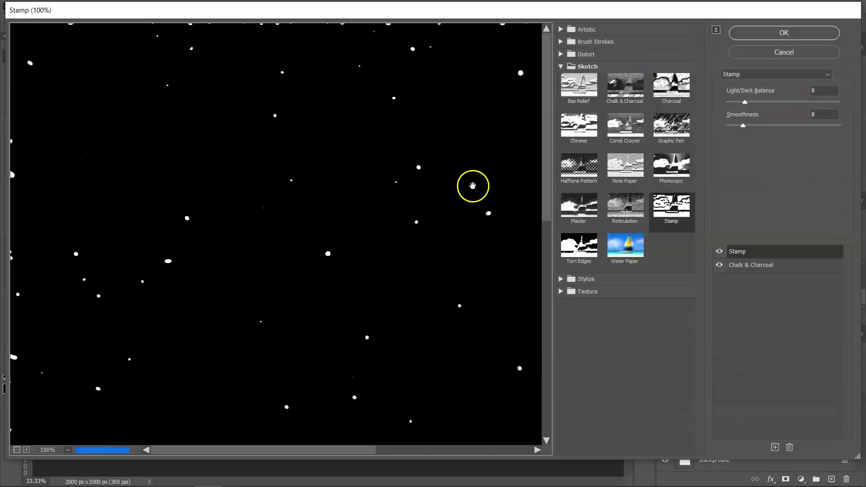
pyautogui.click(709, 277)
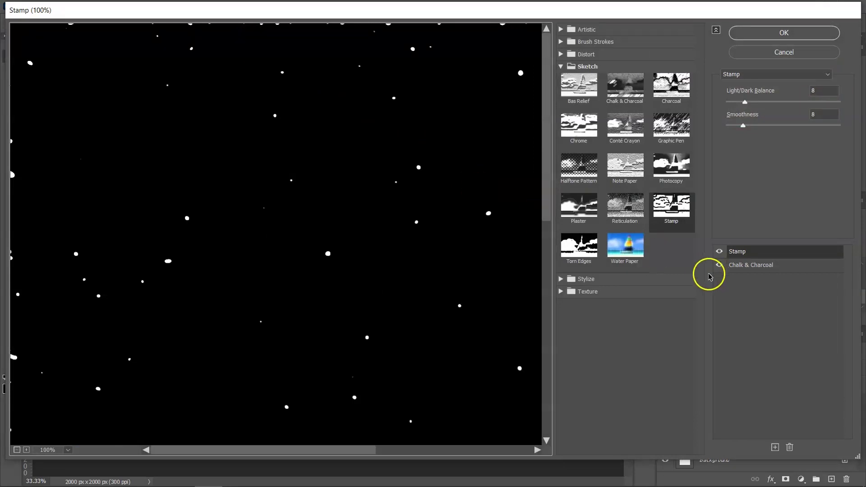
pyautogui.click(789, 447)
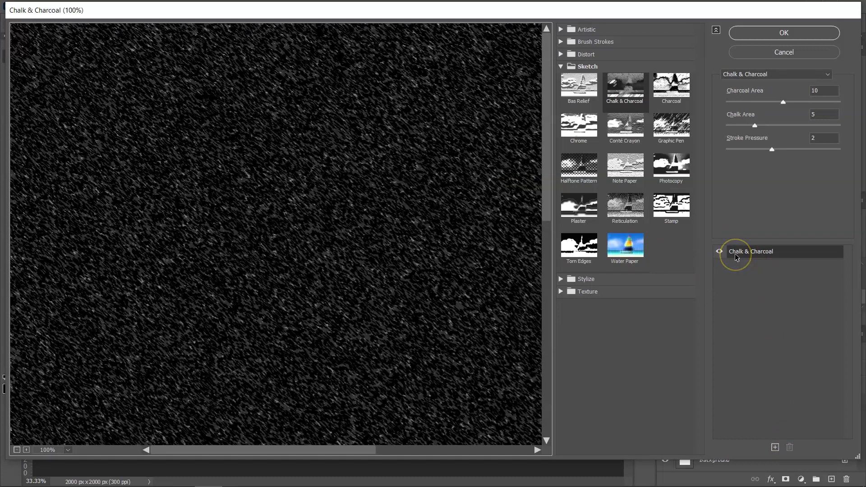
pyautogui.click(629, 87)
pyautogui.moveTo(711, 141); pyautogui.dragTo(819, 148)
# - Add a second effect layer set to Stamp with Light/Dark Balance raised to 8
pyautogui.click(775, 449)
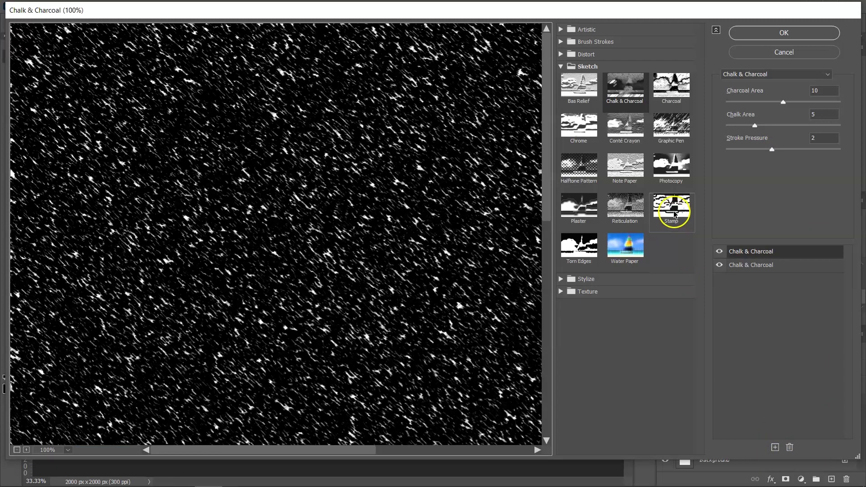
pyautogui.click(674, 212)
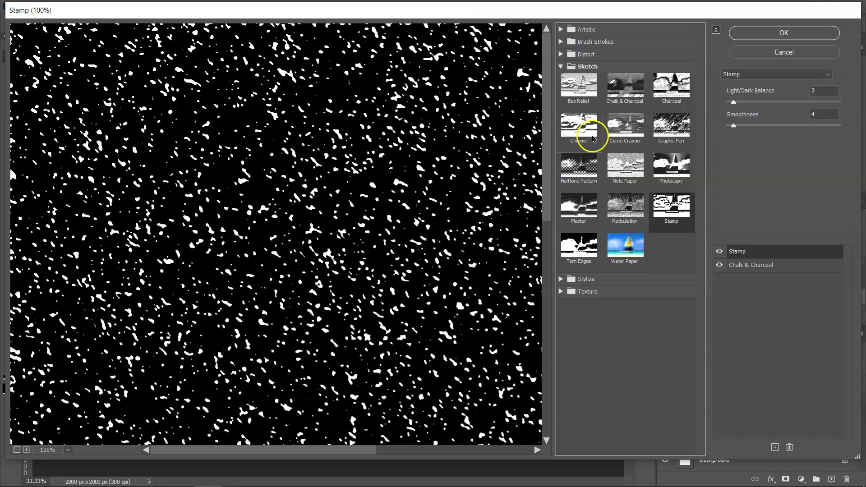
pyautogui.click(734, 103)
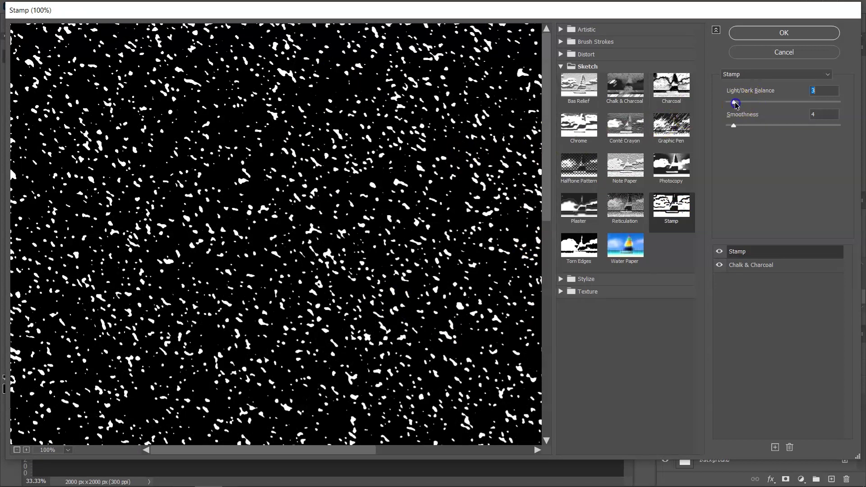
pyautogui.moveTo(736, 104); pyautogui.dragTo(747, 105)
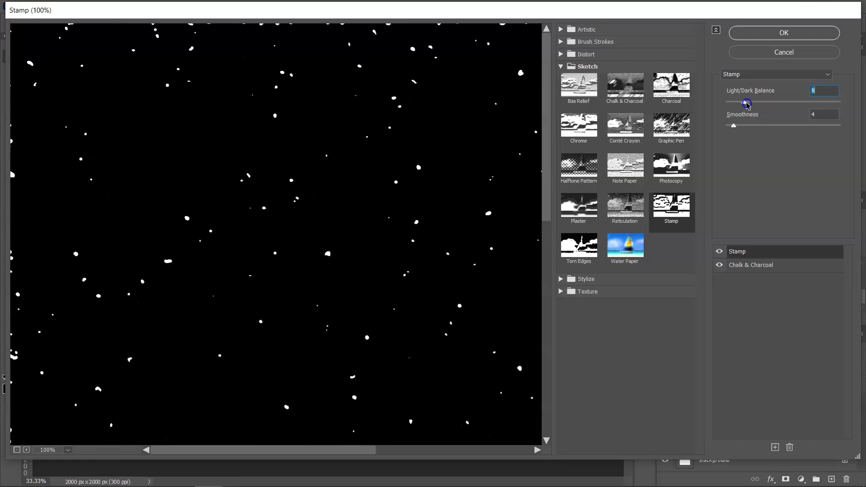
pyautogui.click(735, 126)
# - Keep Stamp smoothness at 4 and lower Chalk & Charcoal's Charcoal Area to 8
pyautogui.moveTo(737, 127); pyautogui.dragTo(735, 128)
pyautogui.click(784, 199)
pyautogui.click(758, 269)
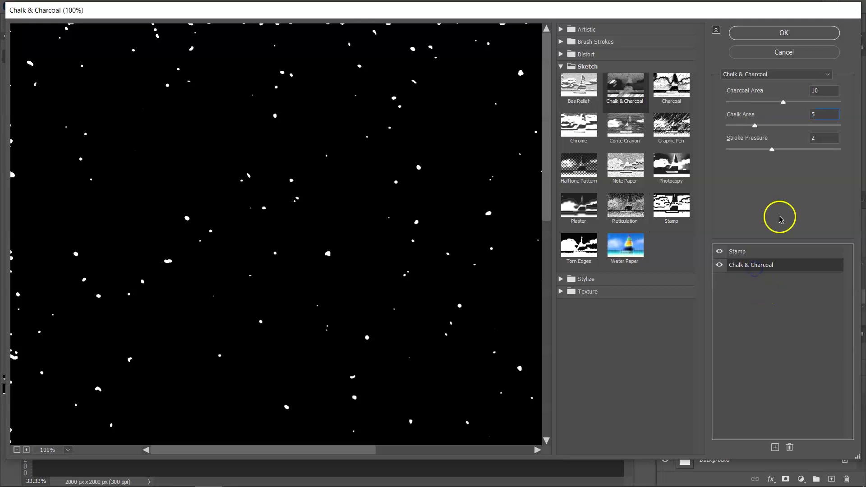
pyautogui.moveTo(783, 102)
pyautogui.mouseDown()
pyautogui.moveTo(726, 103)
pyautogui.moveTo(771, 110)
pyautogui.moveTo(742, 128)
pyautogui.mouseUp()
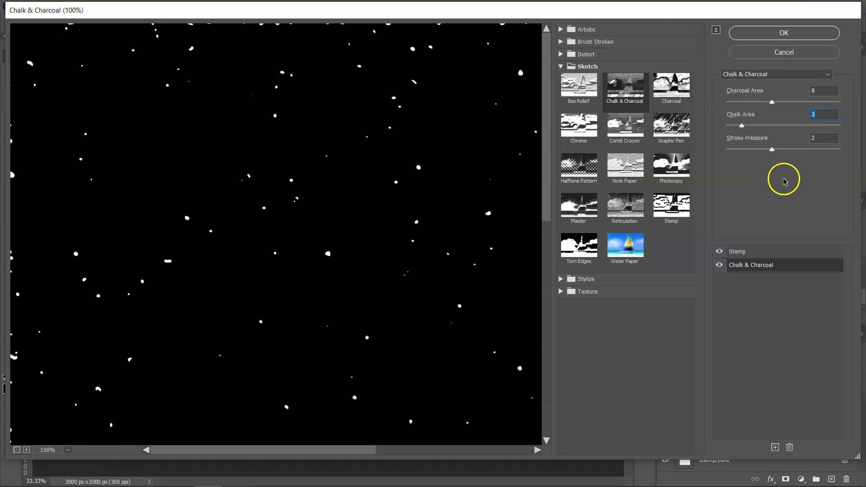
# - Set Stroke Pressure to 2 and apply the Filter Gallery stack to the layer
pyautogui.click(772, 150)
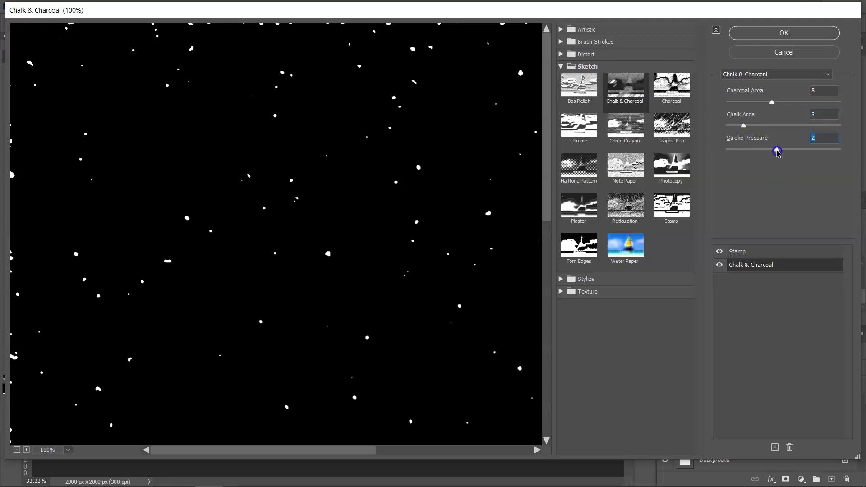
pyautogui.moveTo(781, 152); pyautogui.dragTo(789, 155)
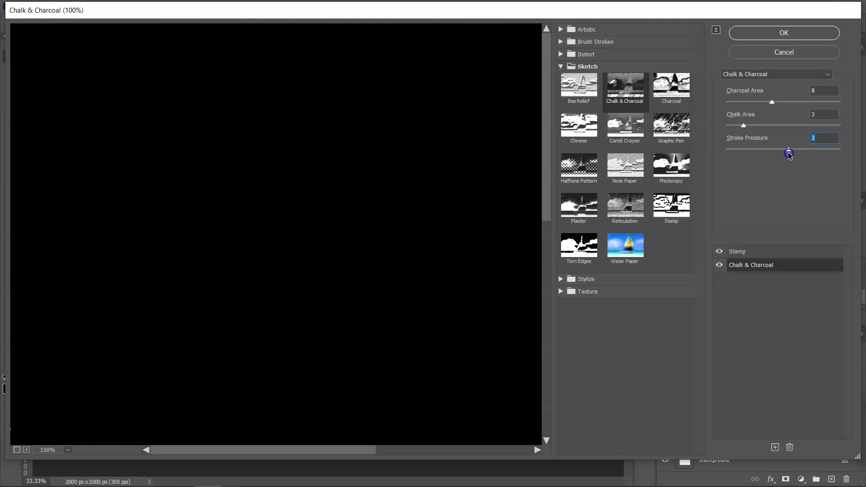
pyautogui.moveTo(786, 155); pyautogui.dragTo(760, 155)
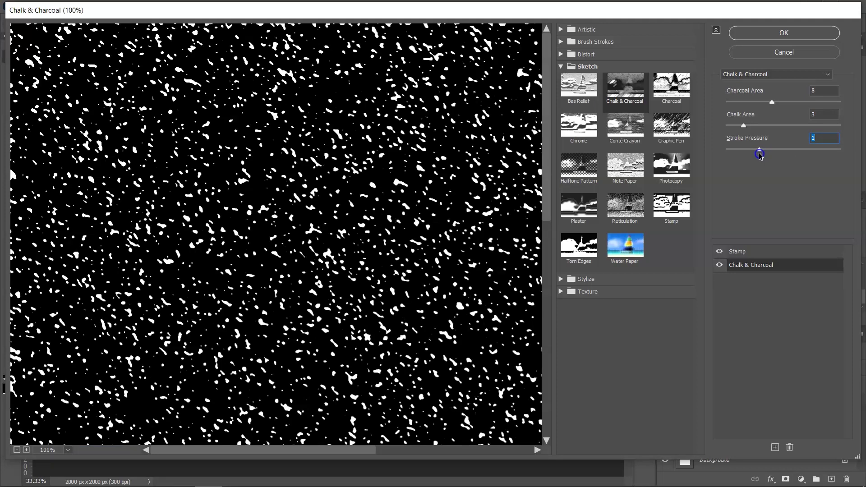
pyautogui.moveTo(760, 155); pyautogui.dragTo(763, 155)
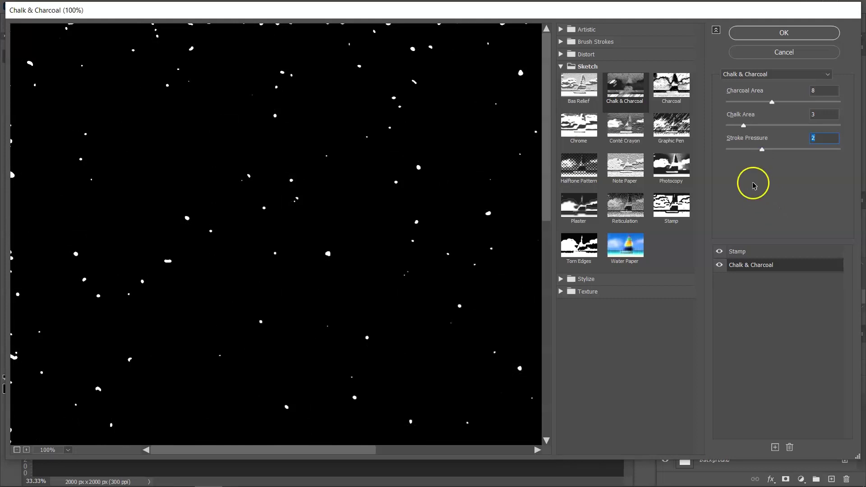
pyautogui.click(770, 35)
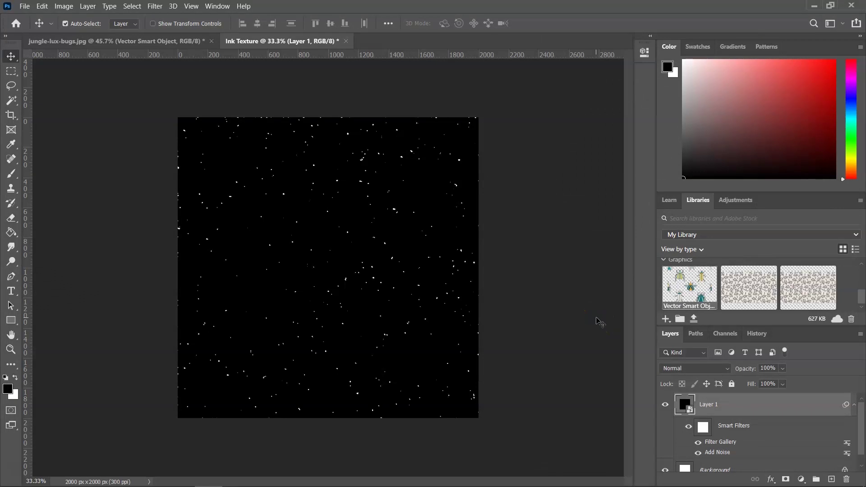
# - Invert Layer 1 so the texture becomes black specks on white
pyautogui.click(64, 5)
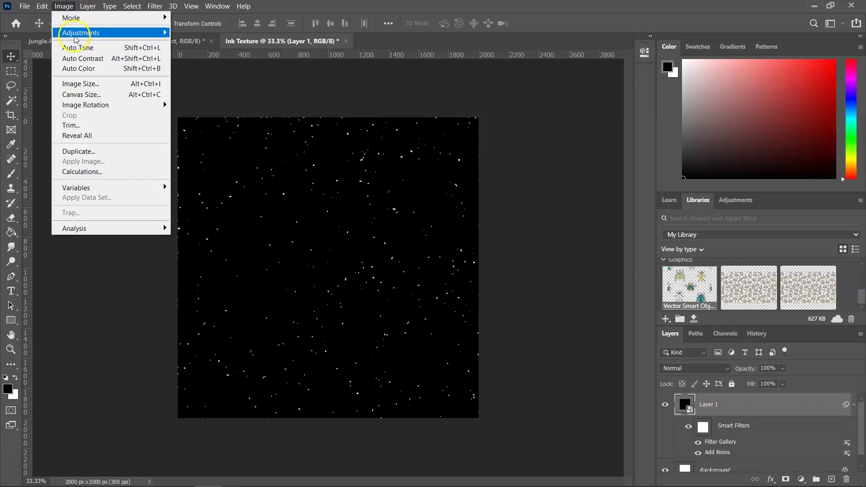
pyautogui.moveTo(76, 38)
pyautogui.click(204, 161)
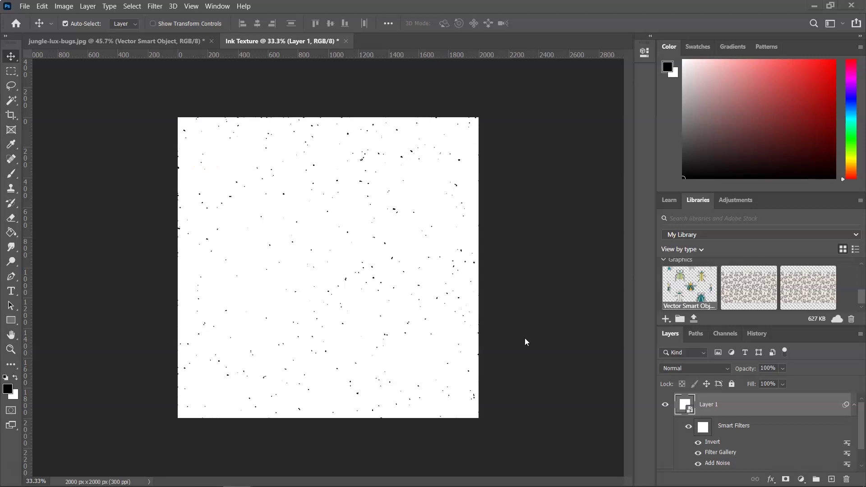
pyautogui.click(713, 406)
# - Alt-split Layer 1's This Layer white Blend If slider to 0/255 so white fades out
pyautogui.doubleClick(726, 409)
pyautogui.moveTo(553, 115); pyautogui.dragTo(518, 113)
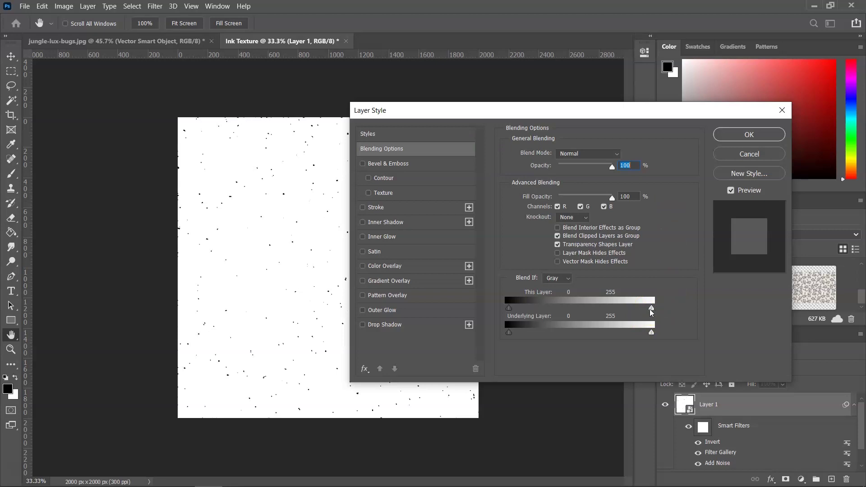
pyautogui.press('alt')
pyautogui.moveTo(652, 310); pyautogui.dragTo(652, 309)
pyautogui.moveTo(578, 319); pyautogui.dragTo(528, 306)
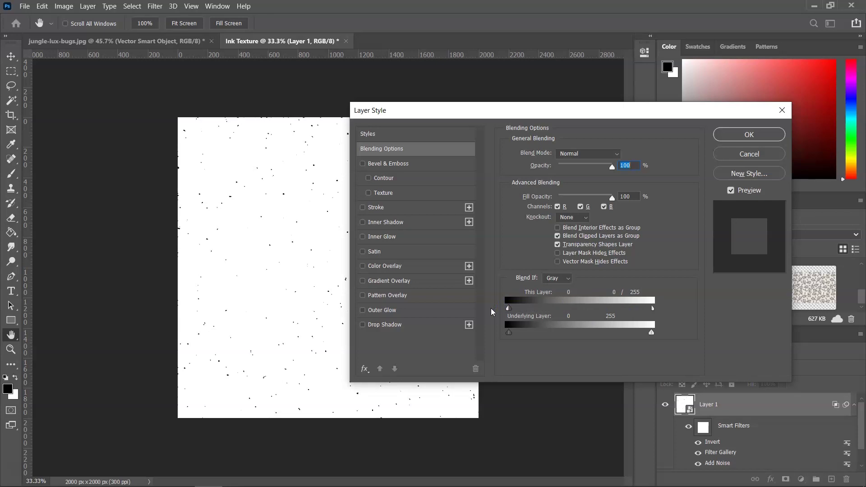
pyautogui.click(767, 134)
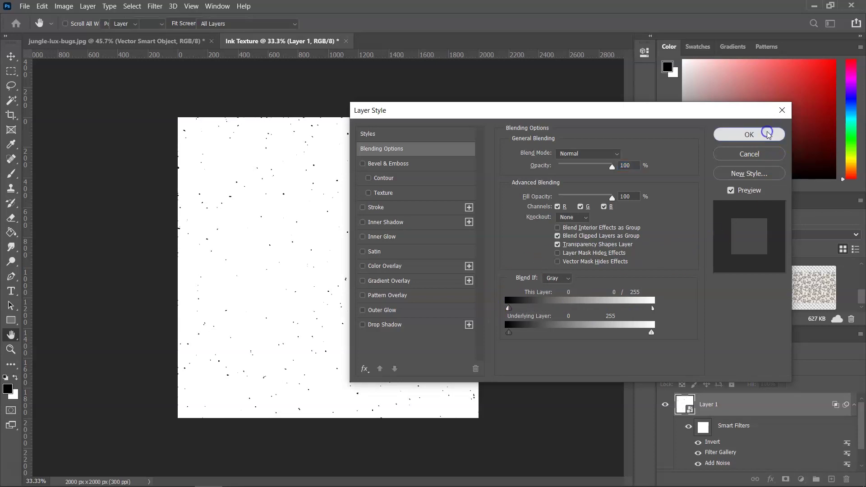
pyautogui.scroll(-1, 671, 399)
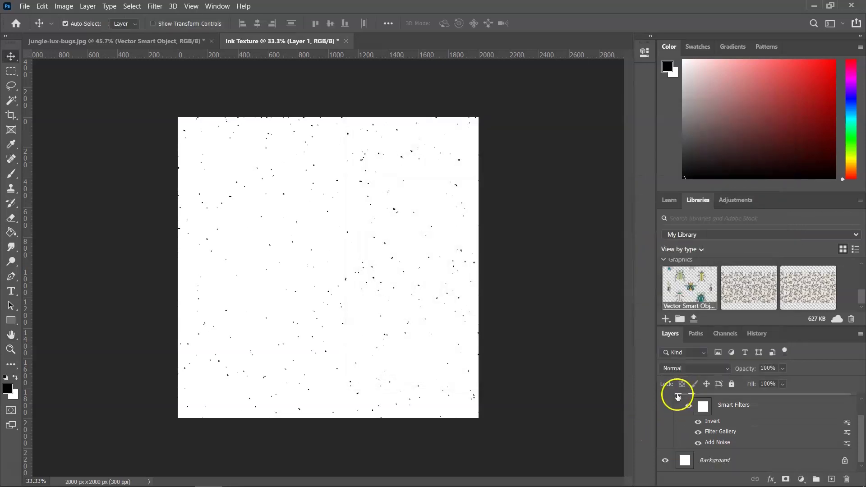
pyautogui.click(666, 460)
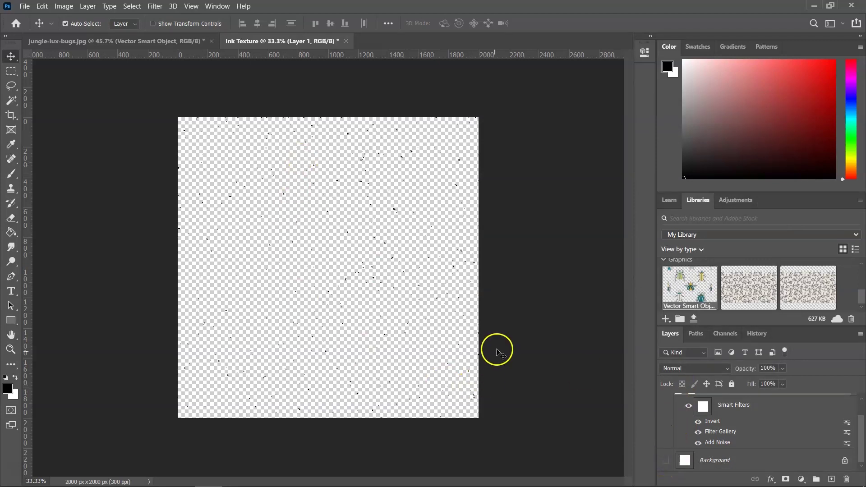
pyautogui.click(666, 461)
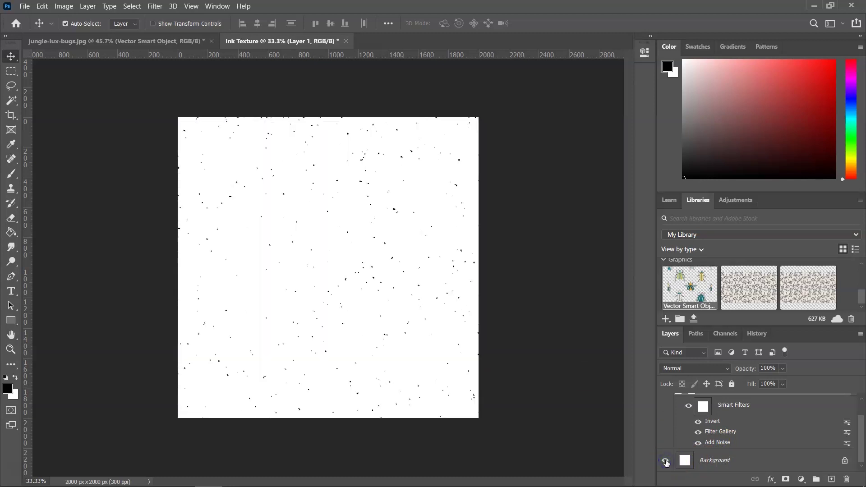
pyautogui.scroll(1, 670, 426)
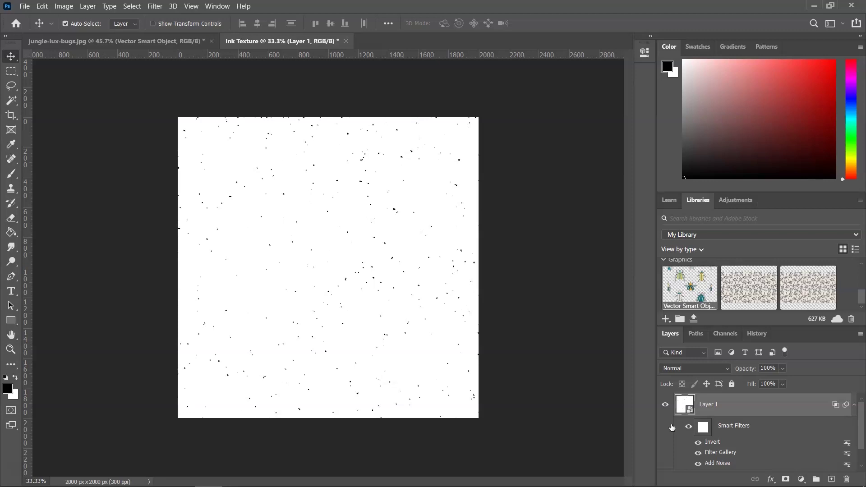
# - In jungle-lux-bugs, add Layer 3 above the beetles and fill it black with the Paint Bucket
pyautogui.hotkey('ctrl', 'Tab')
pyautogui.click(831, 480)
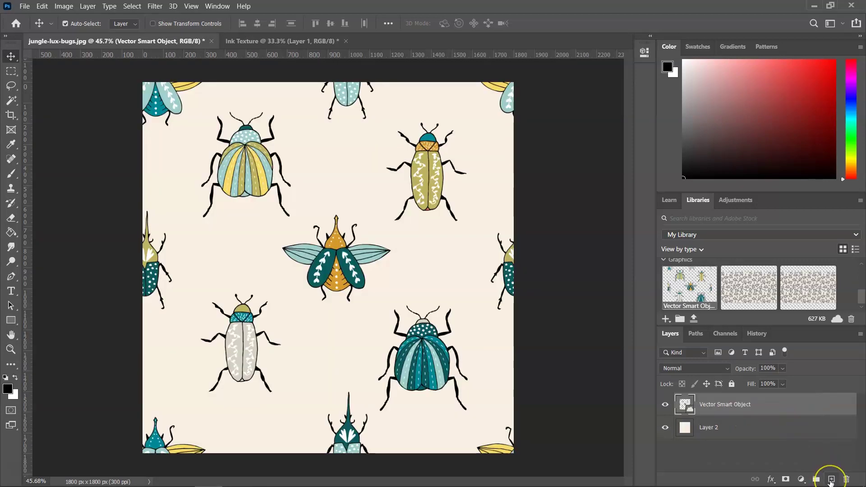
pyautogui.click(831, 479)
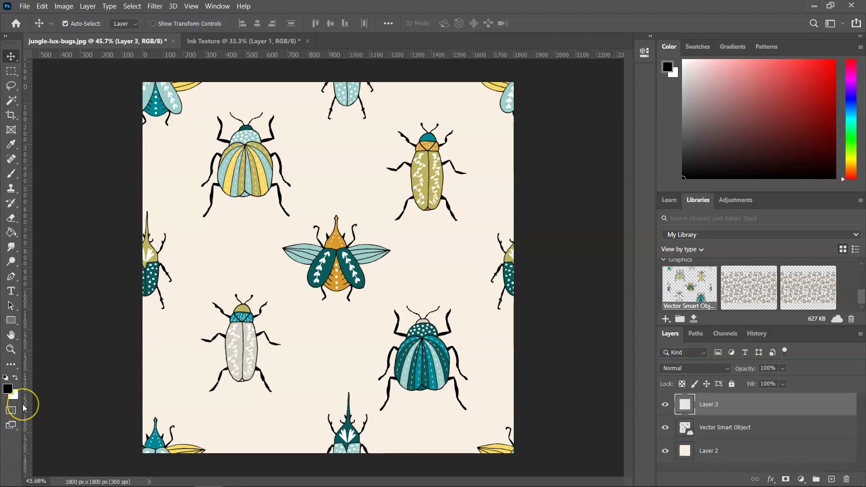
pyautogui.click(11, 232)
pyautogui.click(231, 206)
pyautogui.click(11, 56)
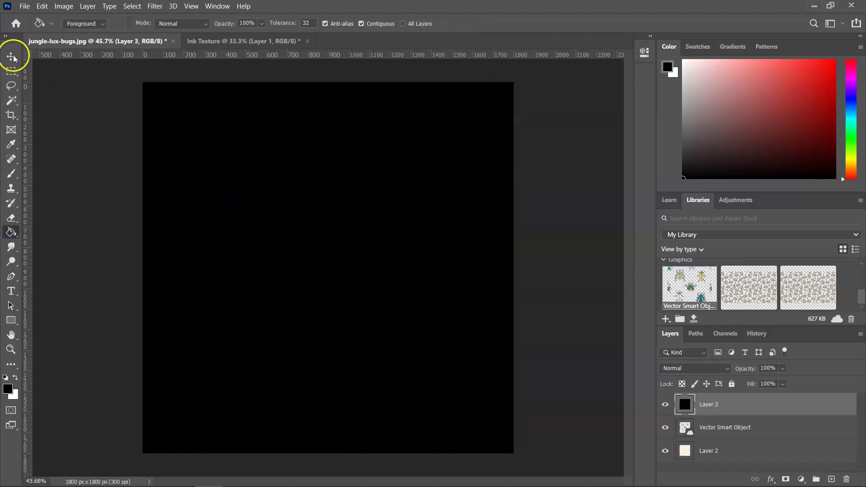
# - Convert Layer 3 into a smart object
pyautogui.click(701, 408)
pyautogui.rightClick(721, 409)
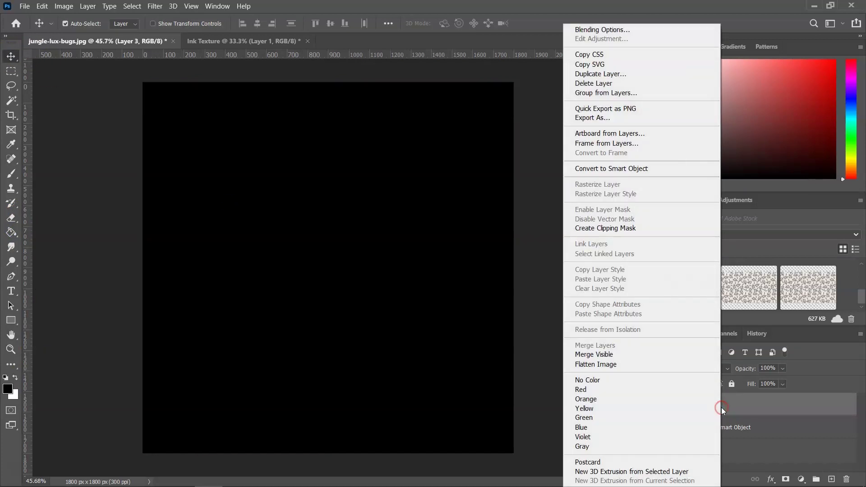
pyautogui.click(612, 168)
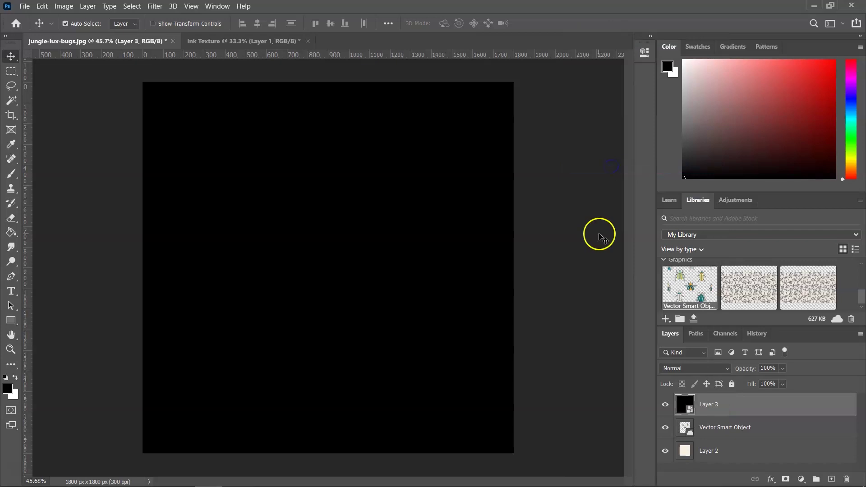
# - Apply Add Noise to Layer 3 with the same settings
pyautogui.click(154, 6)
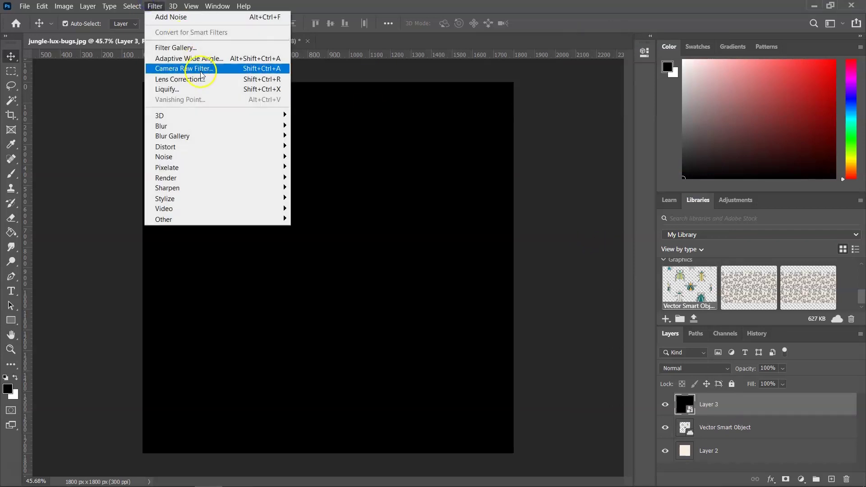
pyautogui.moveTo(244, 163)
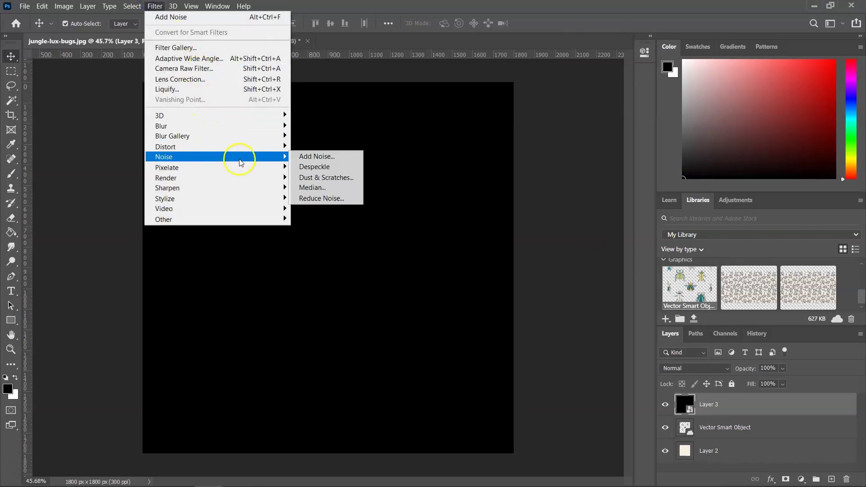
pyautogui.click(318, 157)
pyautogui.click(490, 80)
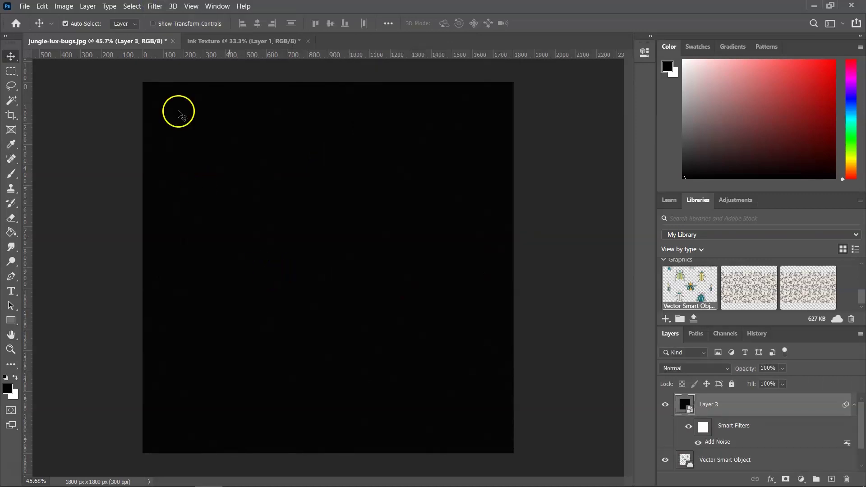
# - Apply the Stamp and Chalk & Charcoal Filter Gallery stack to Layer 3
pyautogui.click(157, 7)
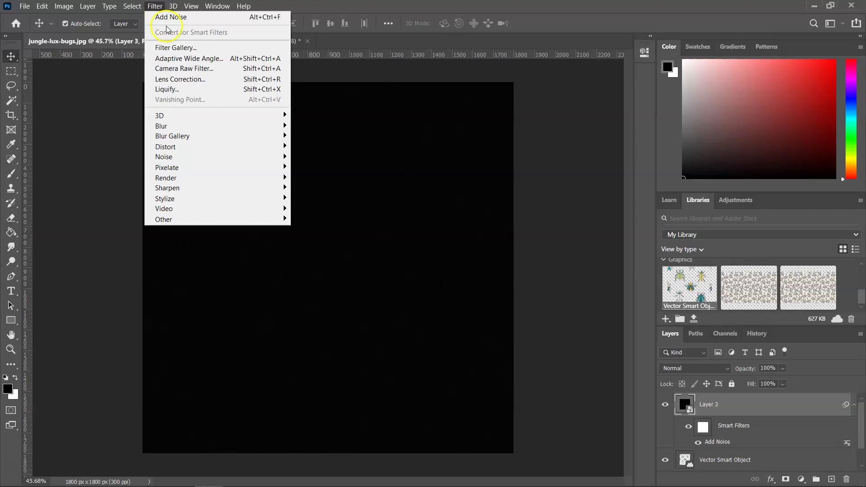
pyautogui.click(176, 48)
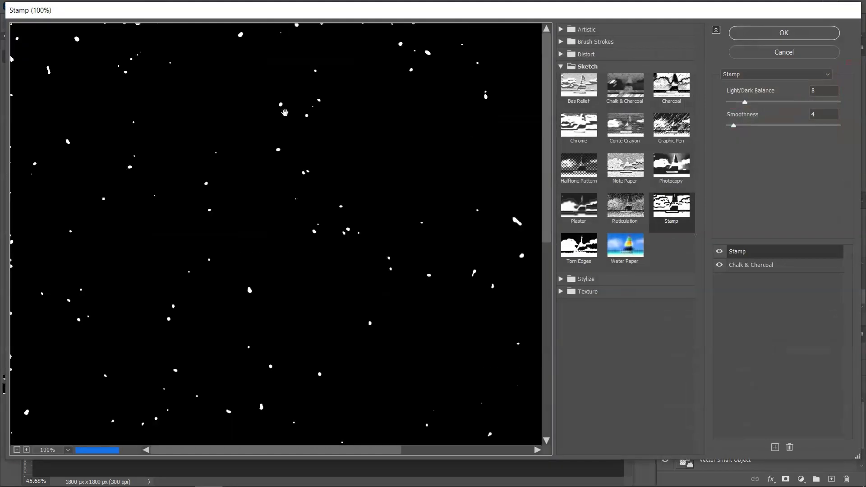
pyautogui.click(767, 35)
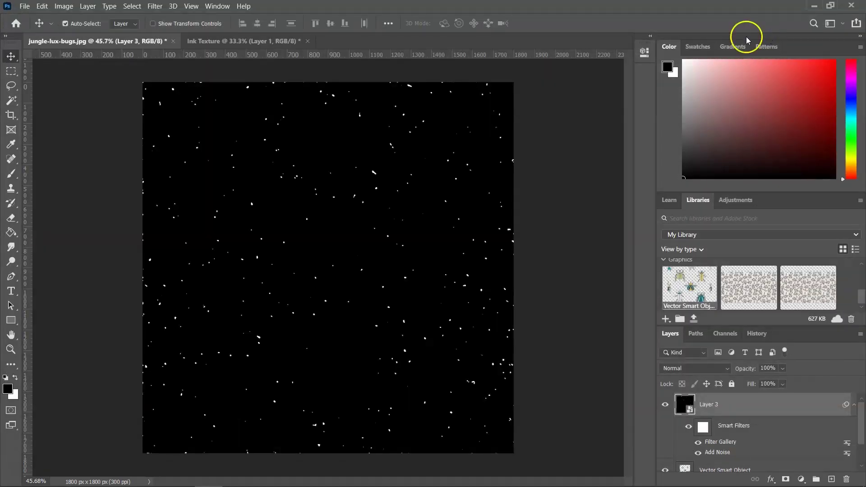
# - Invert Layer 3's speckle texture to black specks on white
pyautogui.click(63, 5)
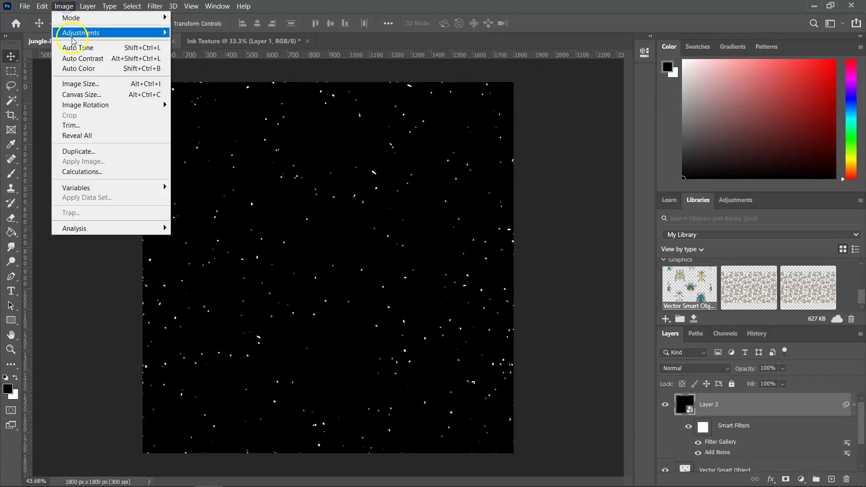
pyautogui.moveTo(76, 34)
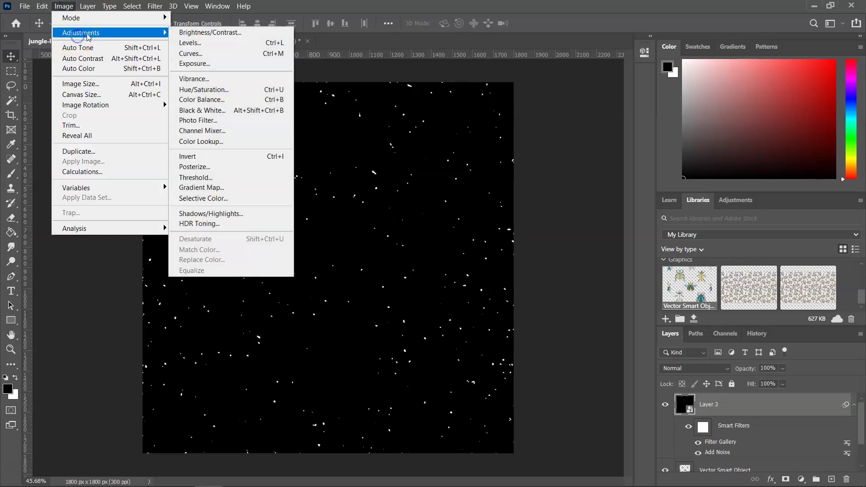
pyautogui.click(221, 157)
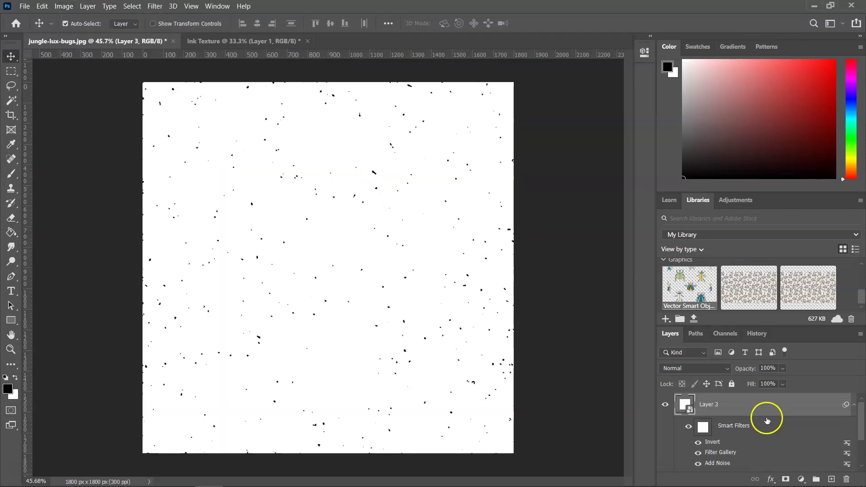
# - Alt-split Layer 3's This Layer white Blend If slider so only black specks show
pyautogui.doubleClick(732, 407)
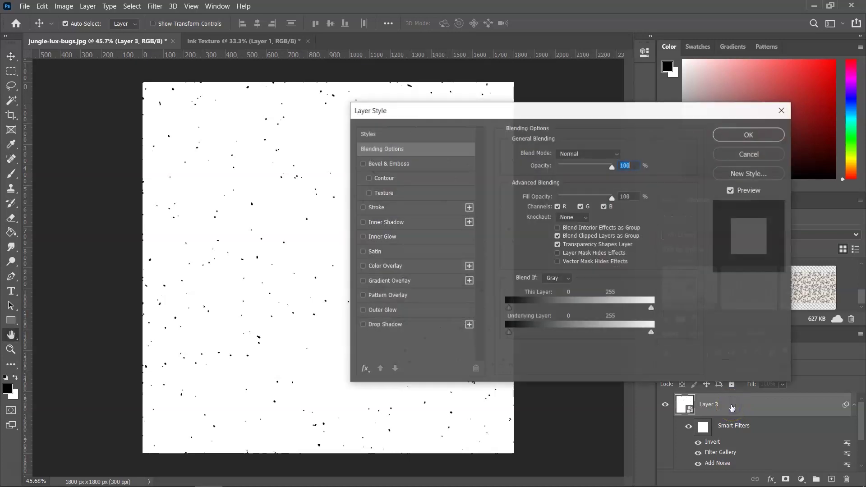
pyautogui.moveTo(653, 308); pyautogui.dragTo(600, 315)
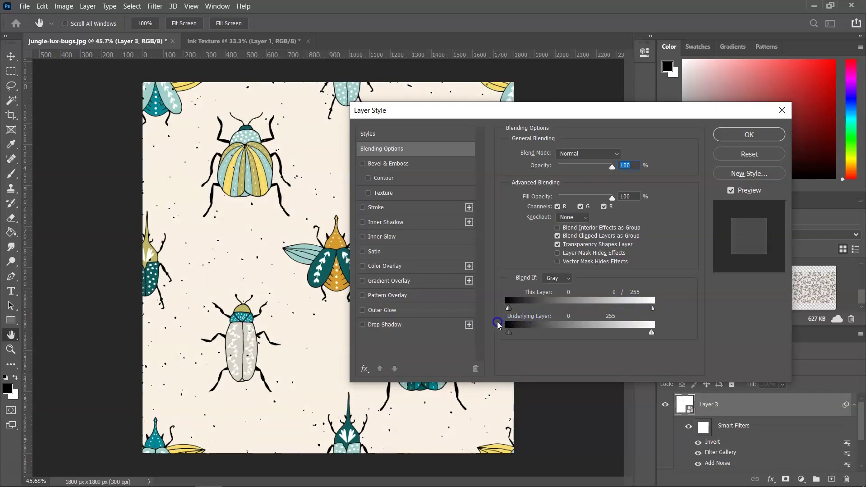
pyautogui.press('alt')
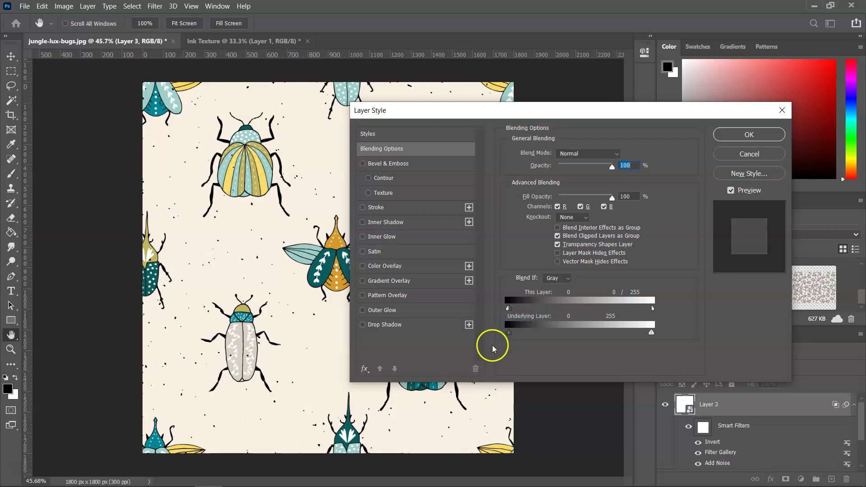
pyautogui.click(748, 135)
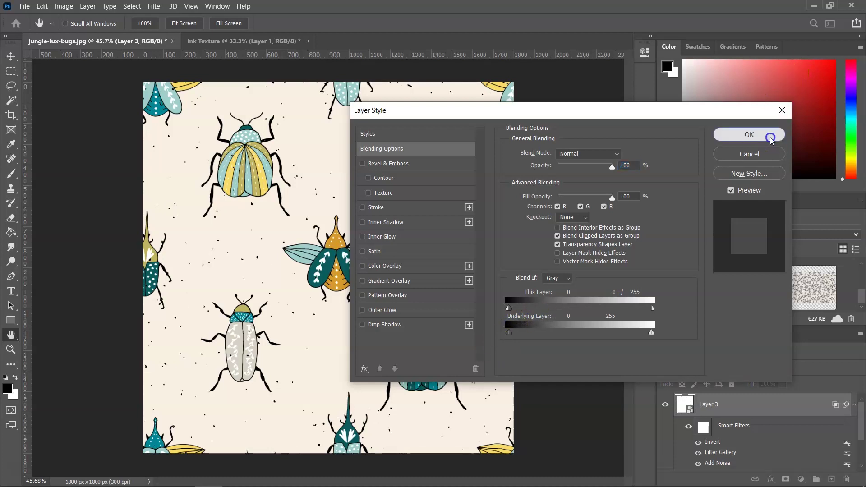
pyautogui.press('z')
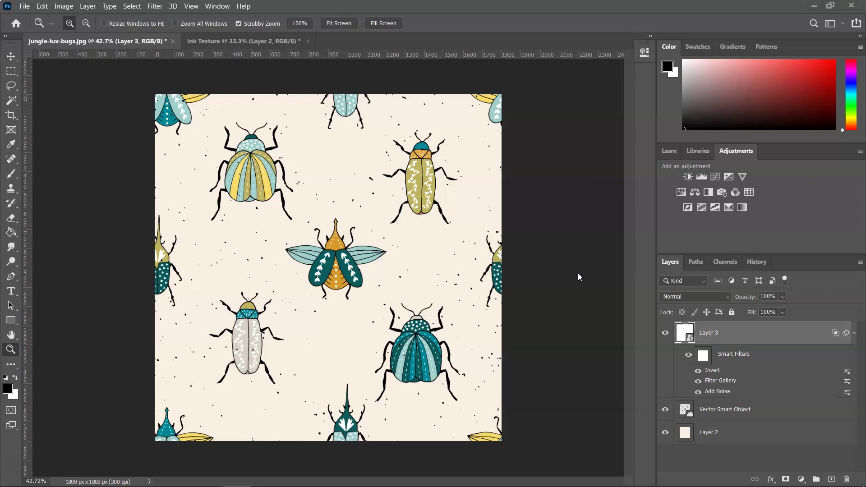
# - Apply an Offset filter to Layer 3: +900 px horizontal, 900 px vertical, Wrap Around
pyautogui.click(155, 6)
pyautogui.moveTo(172, 221)
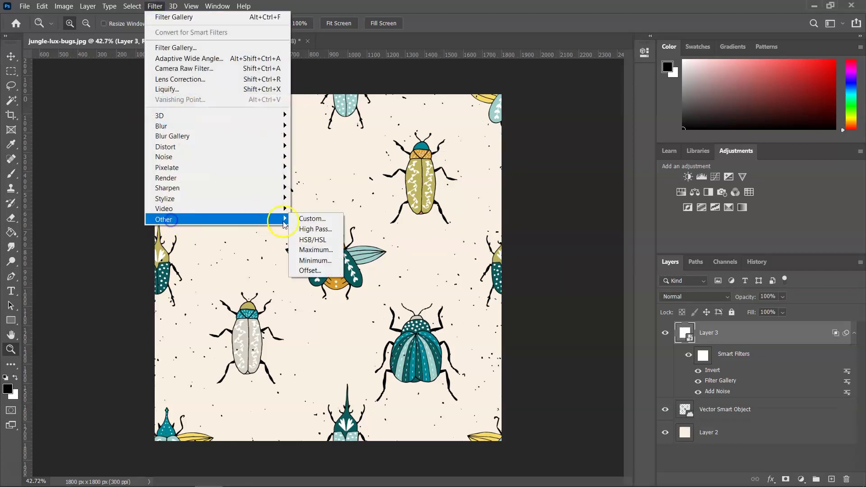
pyautogui.click(312, 272)
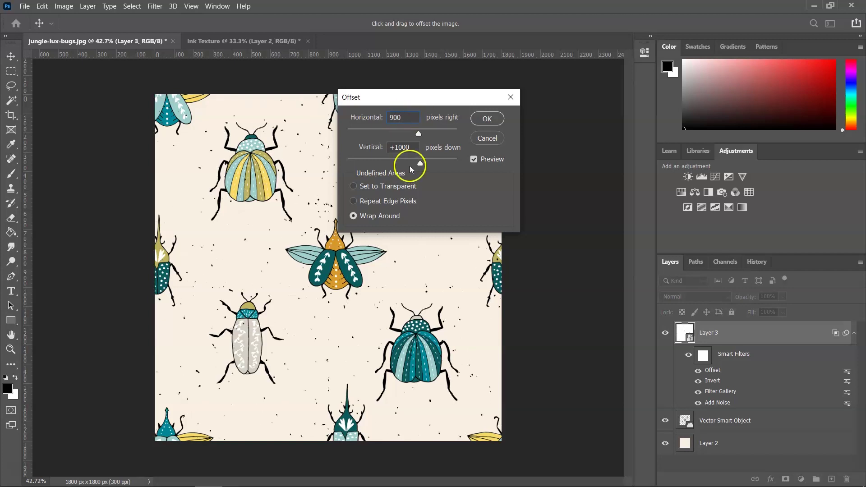
pyautogui.click(407, 144)
pyautogui.click(487, 119)
pyautogui.press('z')
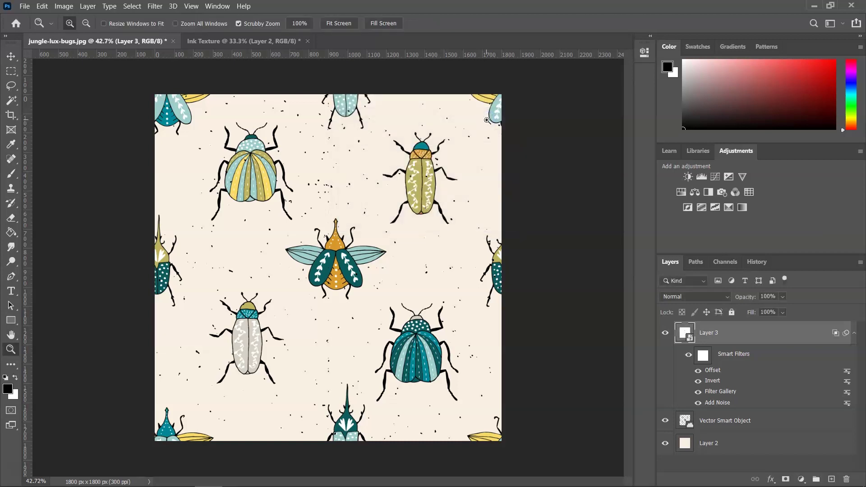
pyautogui.click(332, 348)
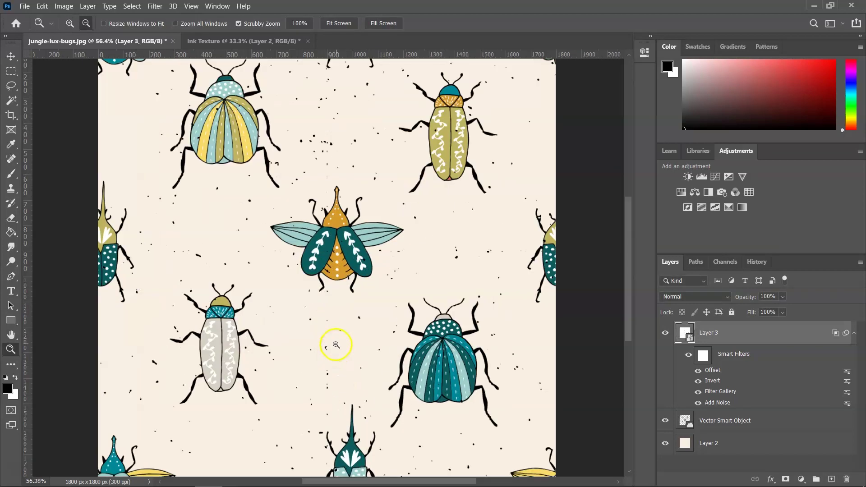
pyautogui.moveTo(324, 354); pyautogui.dragTo(311, 321)
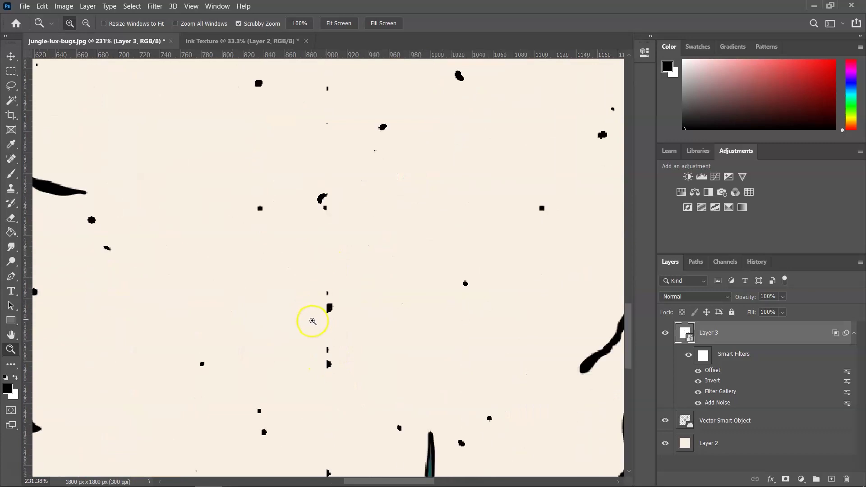
pyautogui.scroll(-5, 319, 311)
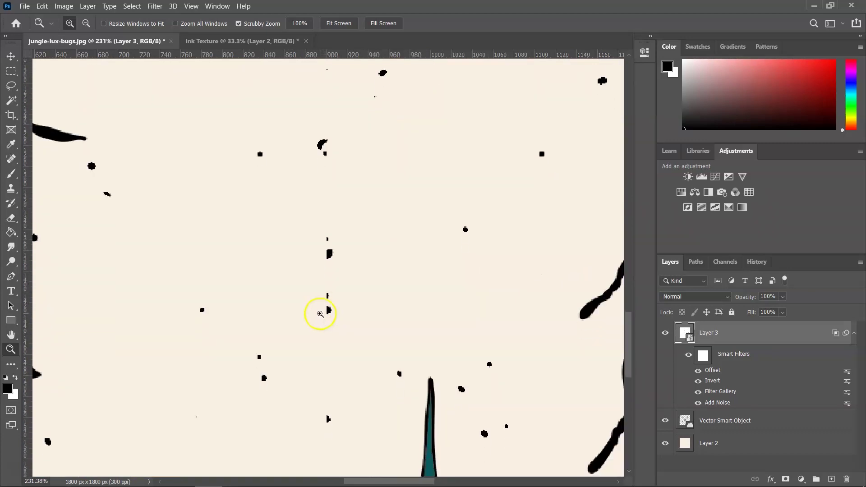
pyautogui.scroll(-1, 318, 313)
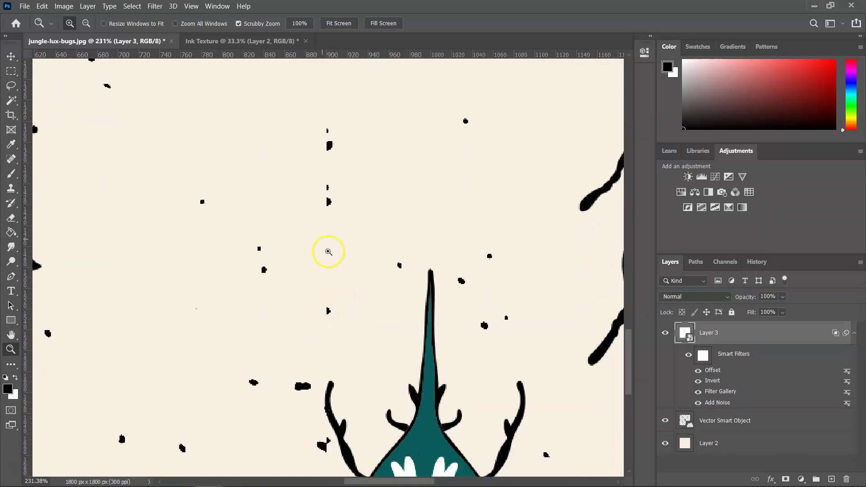
pyautogui.scroll(-5, 360, 253)
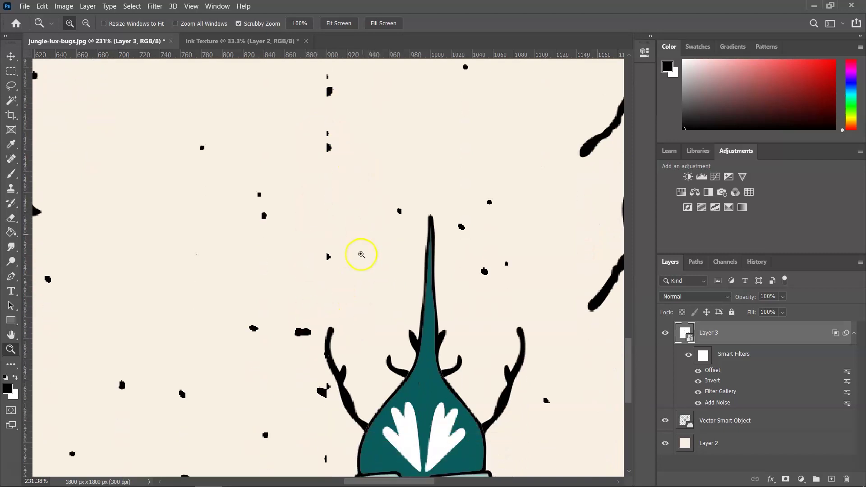
pyautogui.scroll(-8, 356, 273)
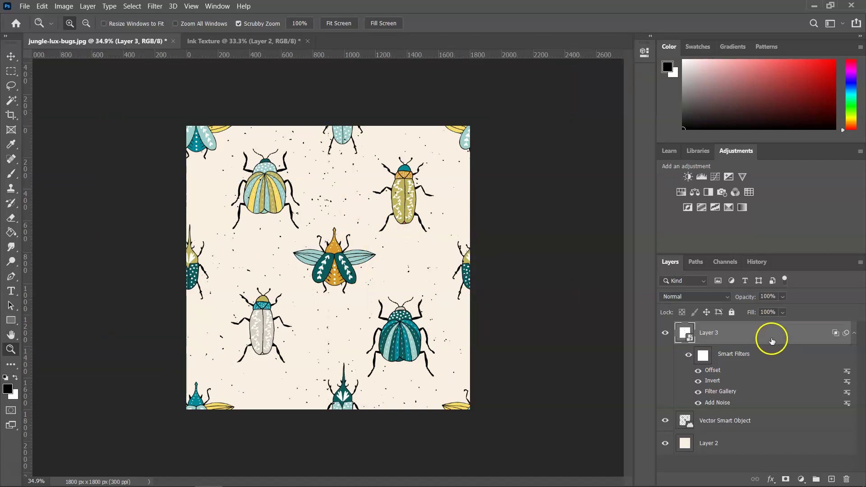
# - Duplicate Layer 3 into a new Group 1 at the bottom of the stack and hide that group
pyautogui.click(815, 479)
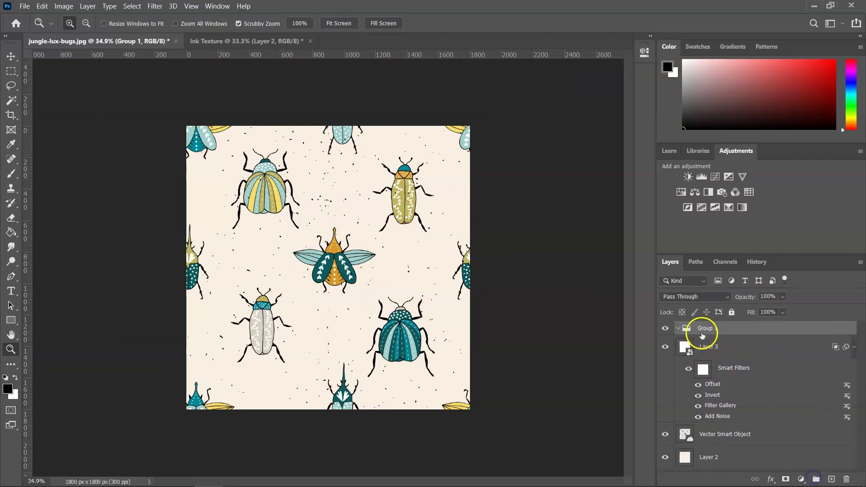
pyautogui.click(731, 347)
pyautogui.rightClick(732, 347)
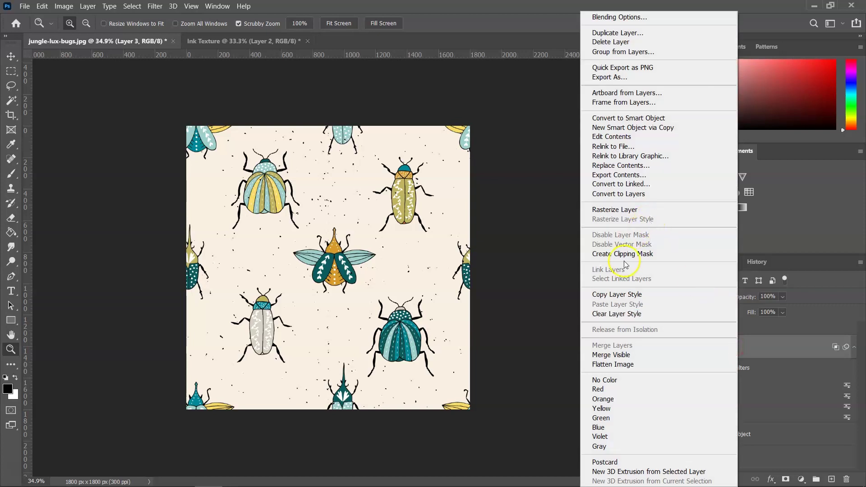
pyautogui.click(618, 33)
pyautogui.press('Return')
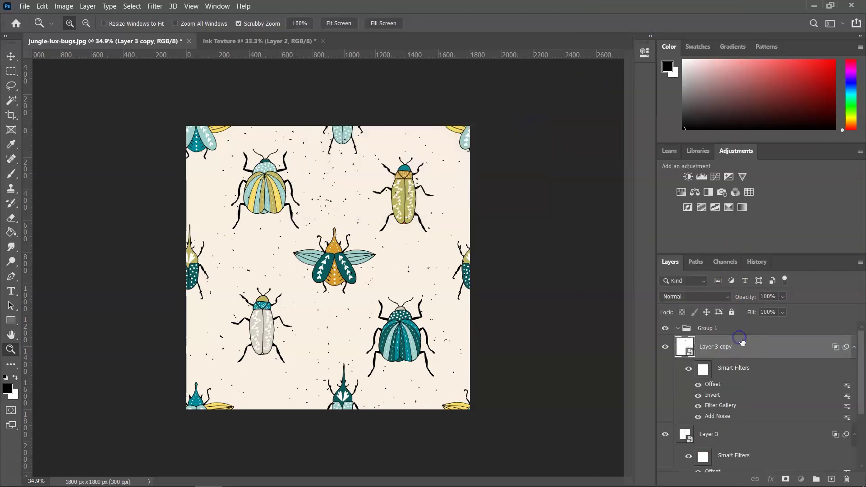
pyautogui.moveTo(742, 342); pyautogui.dragTo(725, 329)
pyautogui.moveTo(791, 329); pyautogui.dragTo(725, 464)
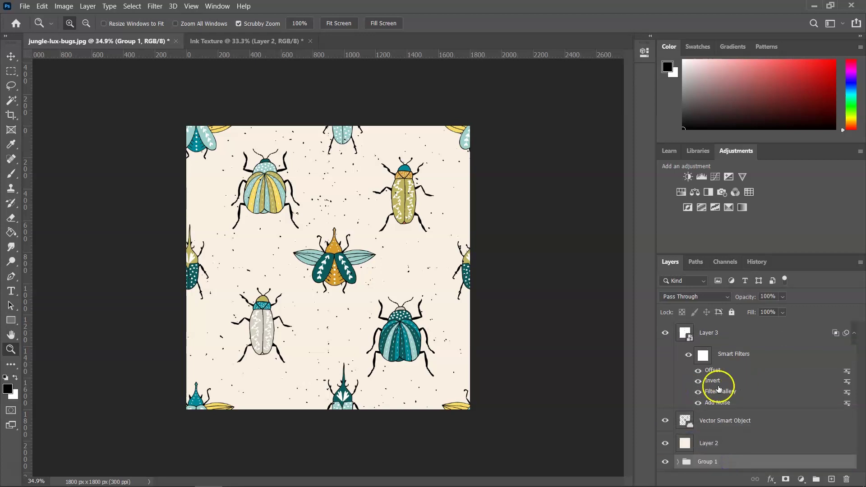
pyautogui.click(665, 461)
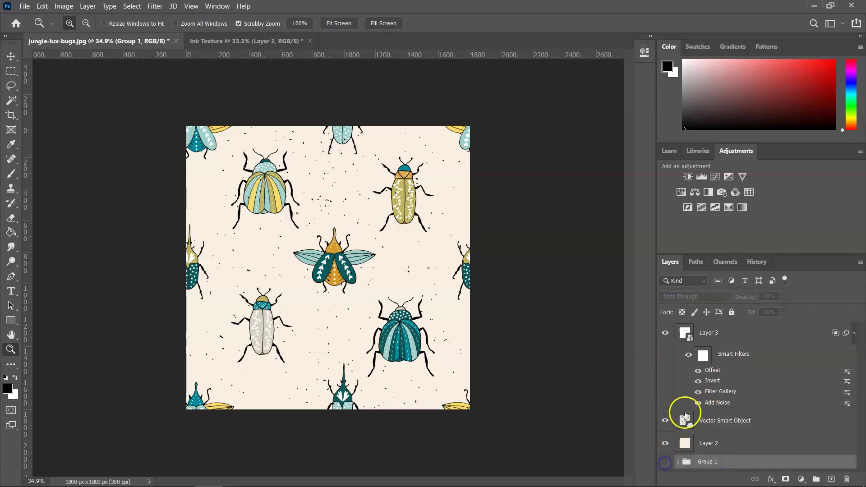
# - Rasterize the original Layer 3 so its speck filters are baked in
pyautogui.click(685, 335)
pyautogui.rightClick(686, 336)
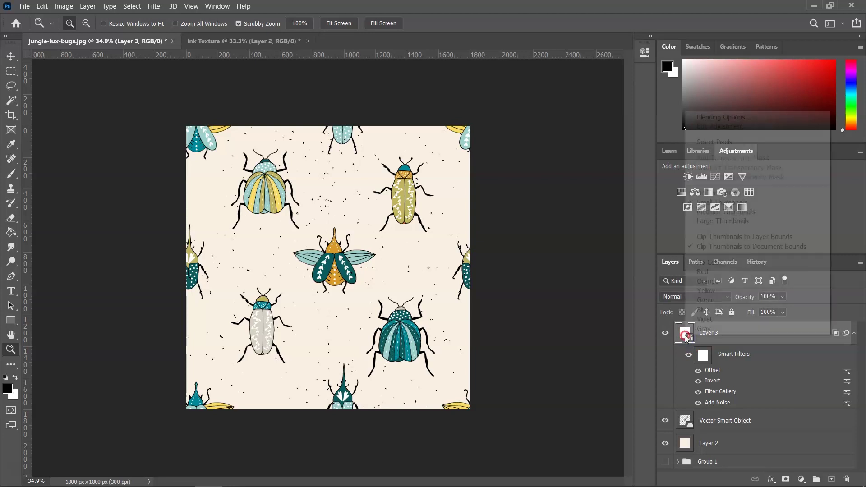
pyautogui.click(751, 347)
pyautogui.rightClick(751, 344)
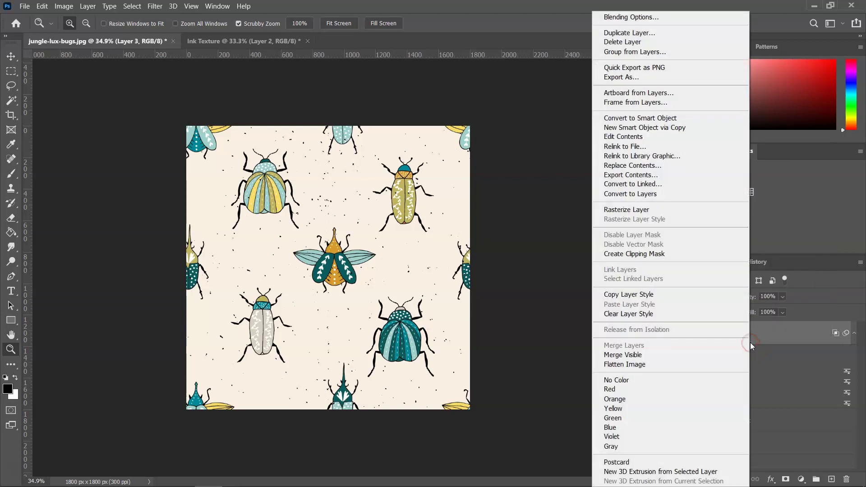
pyautogui.click(638, 209)
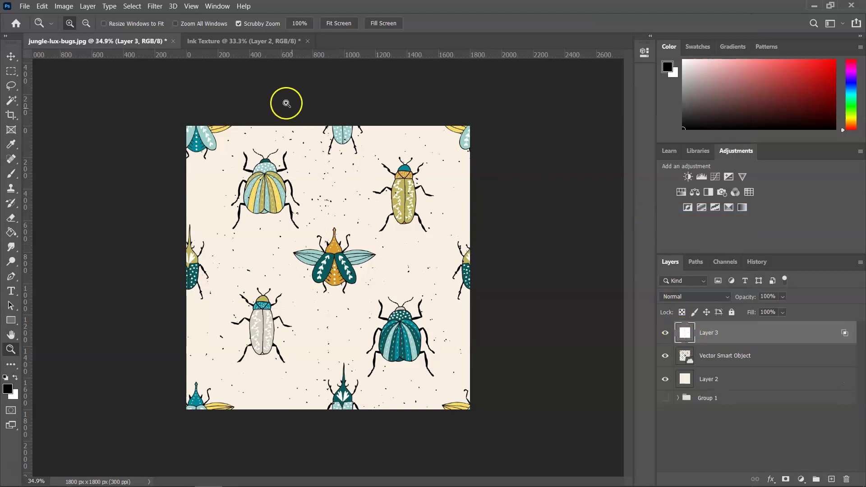
# - Zoom in and erase stray black ink specks from the beetles across the tile with the Eraser tool
pyautogui.moveTo(305, 83); pyautogui.dragTo(290, 128)
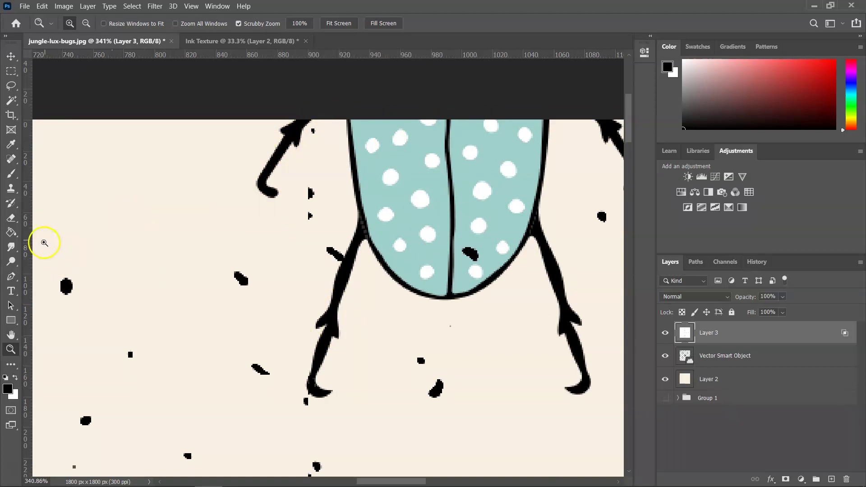
pyautogui.click(12, 218)
pyautogui.moveTo(336, 397); pyautogui.dragTo(374, 120)
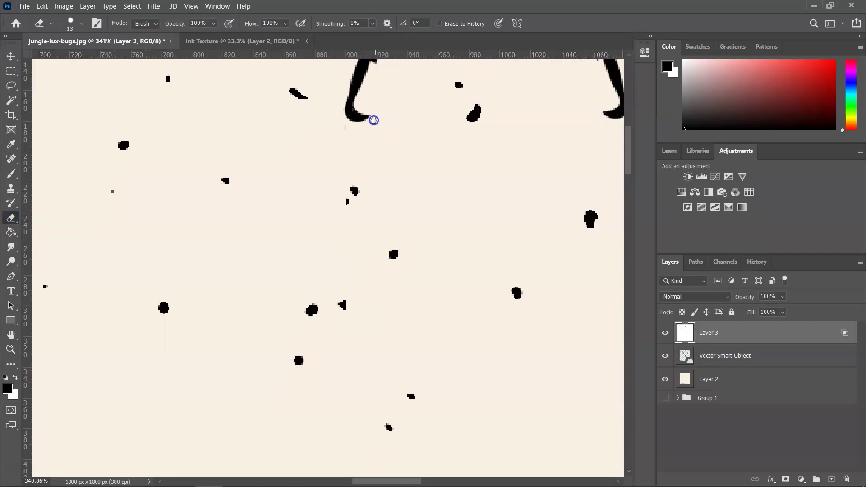
pyautogui.scroll(-15, 305, 224)
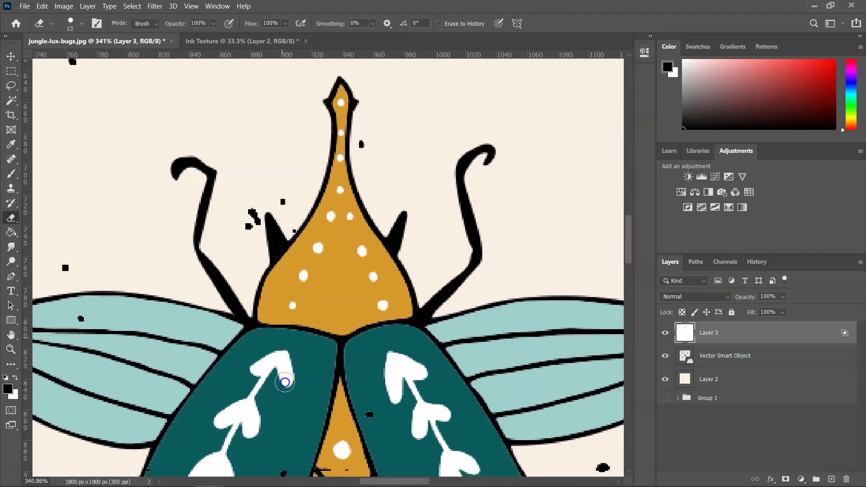
pyautogui.scroll(-15, 285, 382)
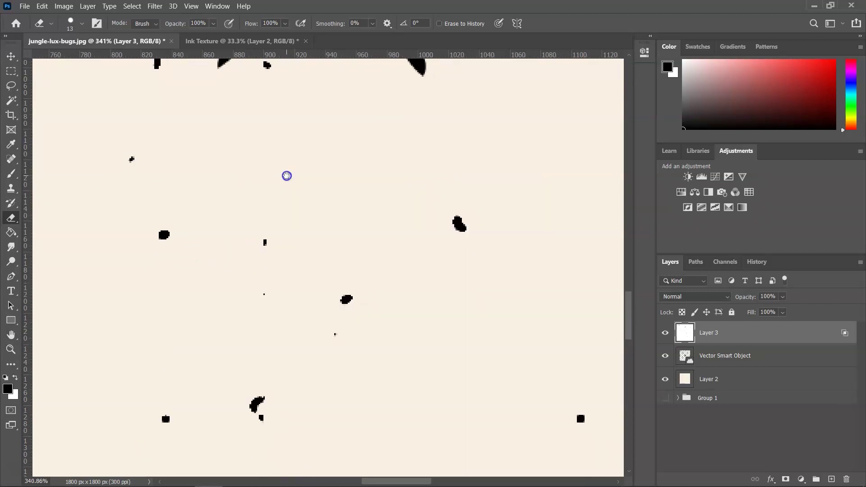
pyautogui.scroll(-10, 287, 176)
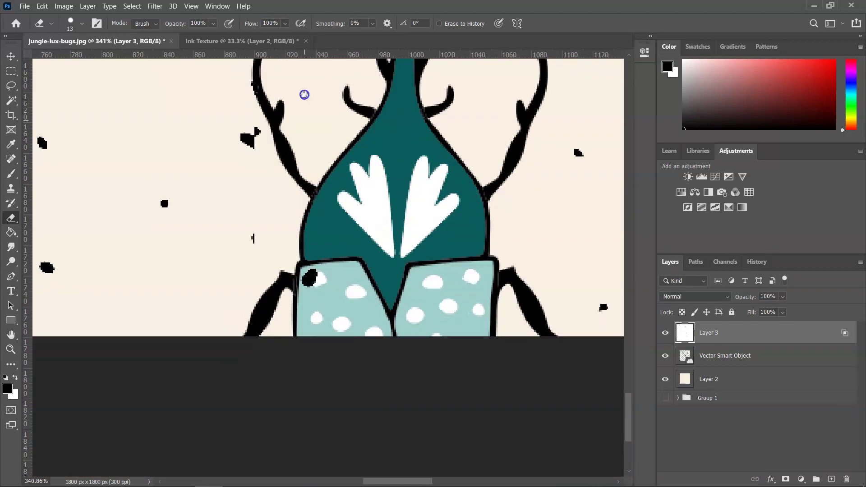
pyautogui.moveTo(304, 94); pyautogui.dragTo(167, 298)
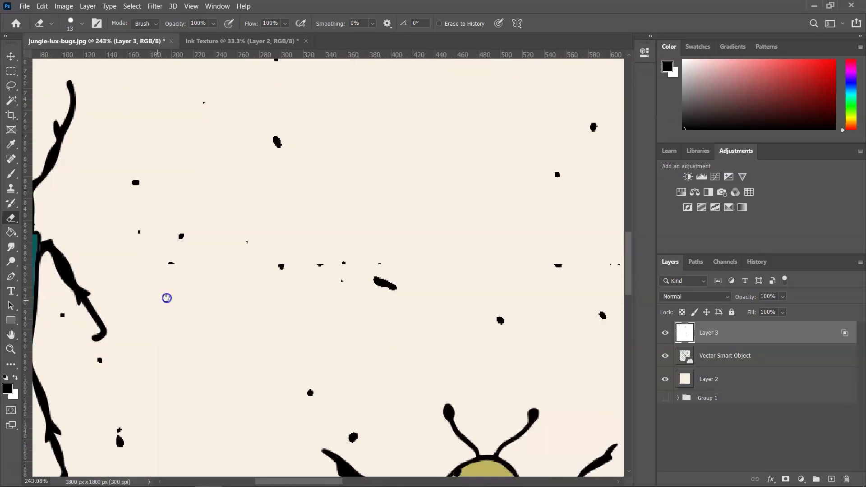
pyautogui.hscroll(8, 167, 298)
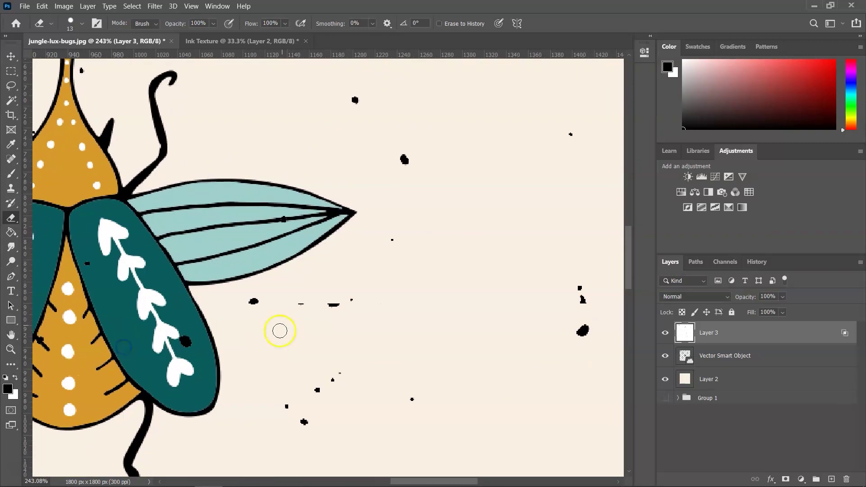
pyautogui.hscroll(3, 280, 331)
pyautogui.scroll(-5, 265, 266)
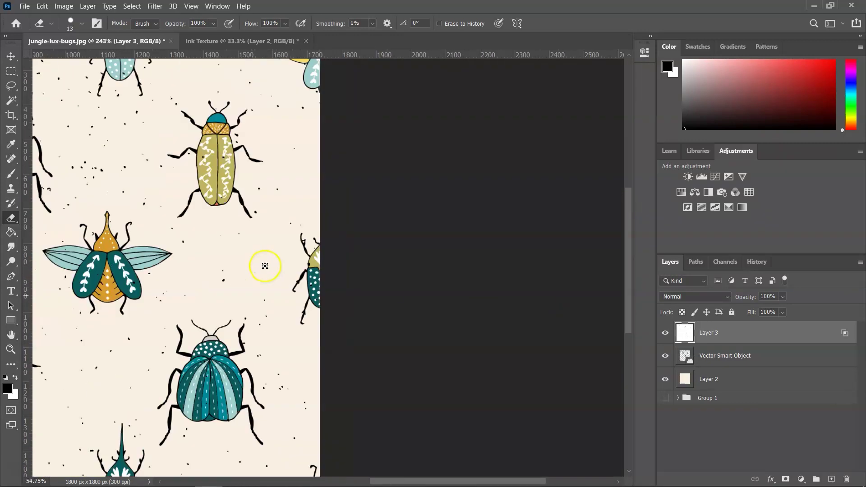
pyautogui.scroll(5, 265, 266)
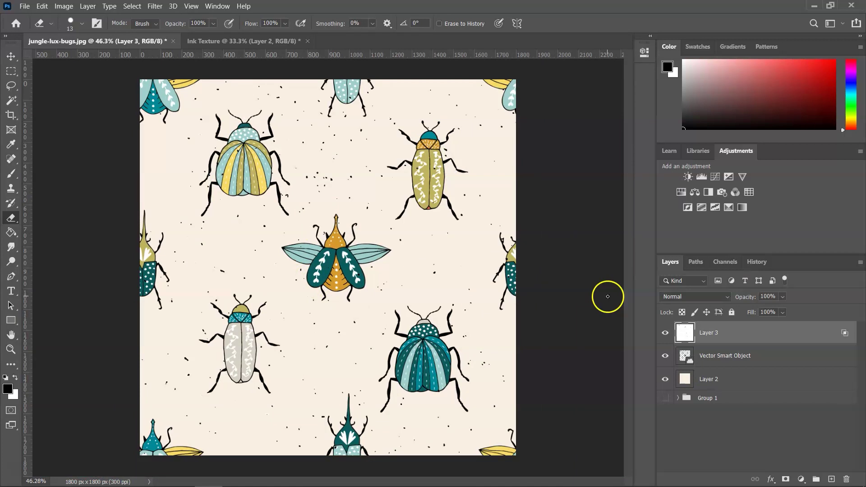
# - Group Layer 3, the Vector Smart Object and Layer 2 into Group 2
pyautogui.click(11, 56)
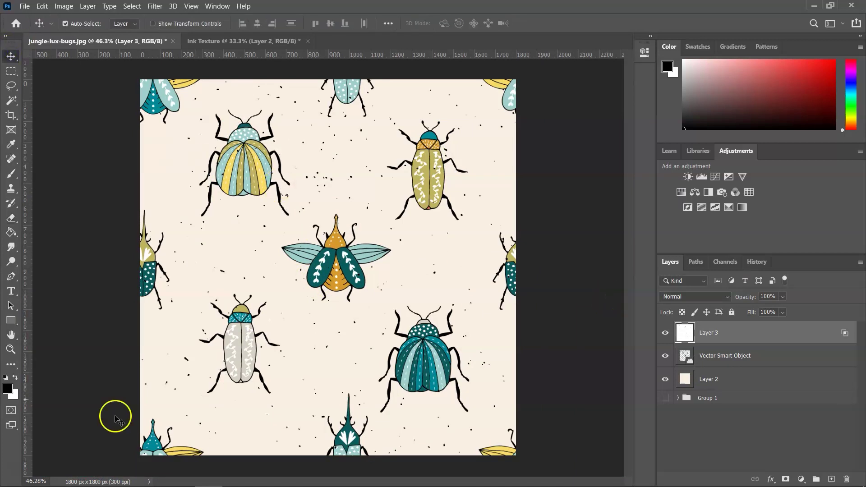
pyautogui.keyDown('shift'); pyautogui.click(767, 357); pyautogui.keyUp('shift')
pyautogui.keyDown('shift'); pyautogui.click(759, 379); pyautogui.keyUp('shift')
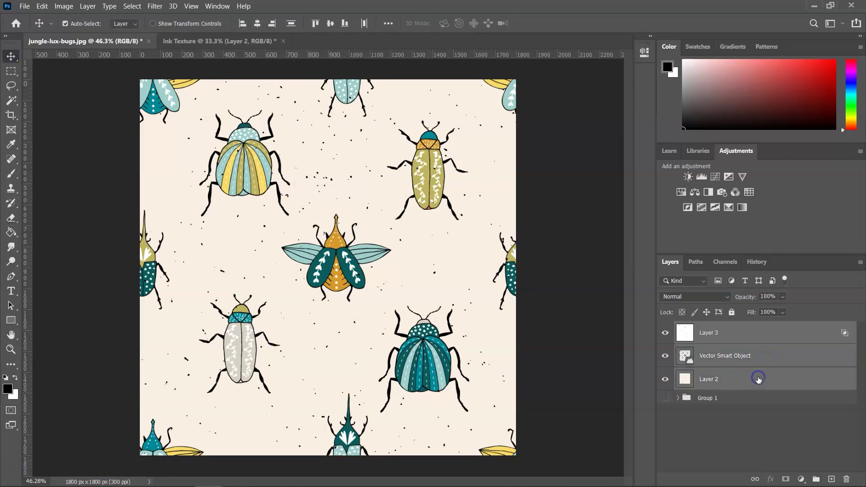
pyautogui.click(819, 482)
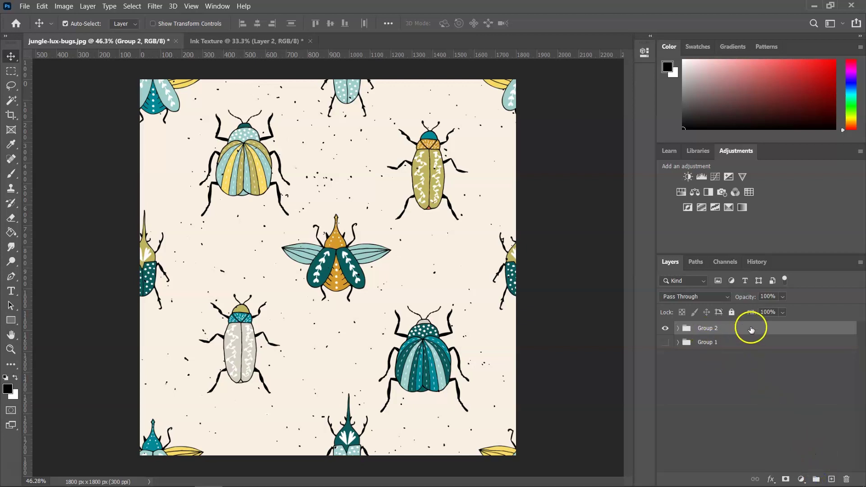
# - Duplicate Group 2 and merge the copy into a single Group 2 copy layer
pyautogui.moveTo(746, 329); pyautogui.dragTo(832, 477)
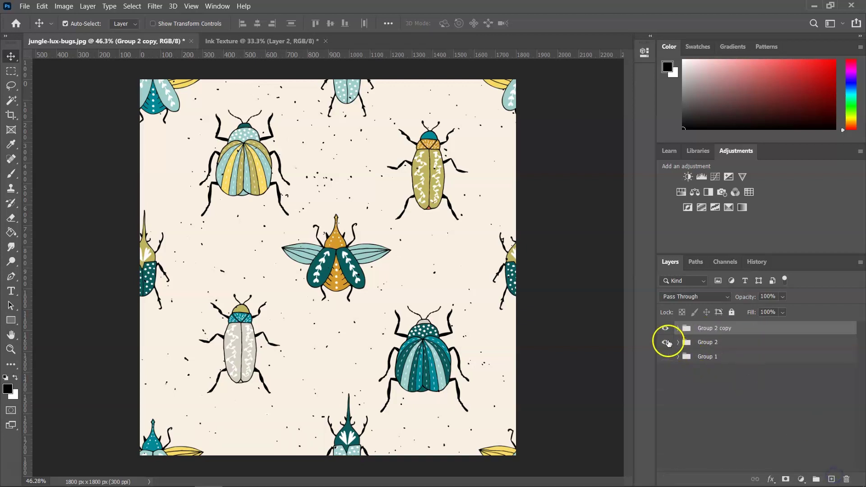
pyautogui.rightClick(738, 332)
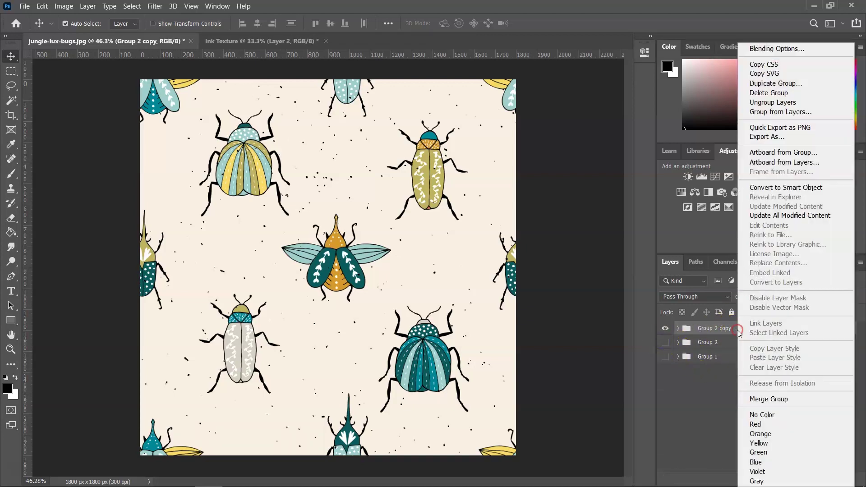
pyautogui.click(762, 399)
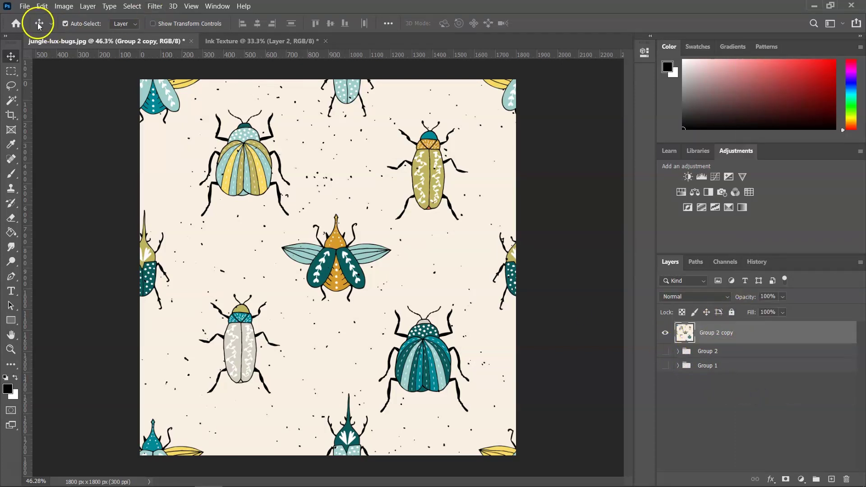
pyautogui.click(25, 5)
# - Create a new square document 3600 px wide and 3600 px high at 300 ppi
pyautogui.click(32, 18)
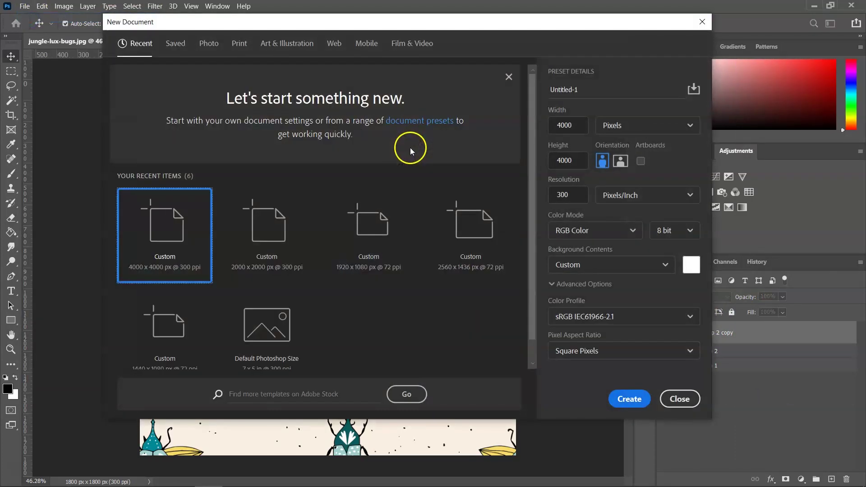
pyautogui.moveTo(575, 128); pyautogui.dragTo(551, 127)
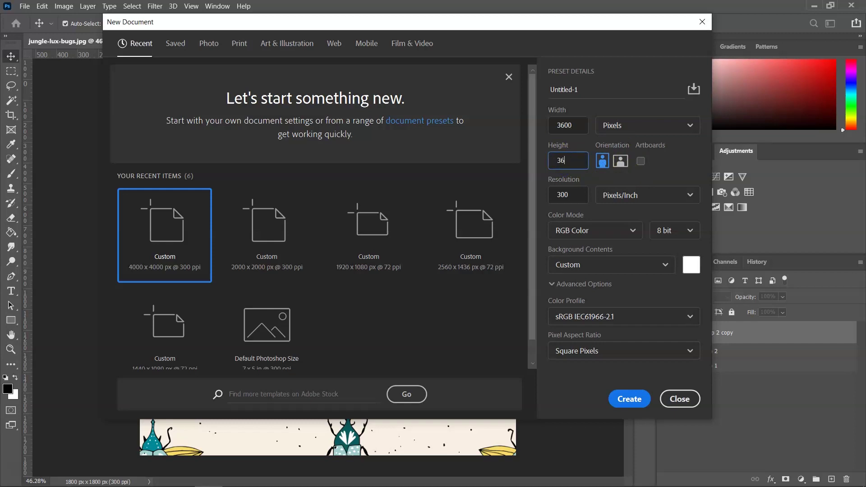
pyautogui.click(627, 397)
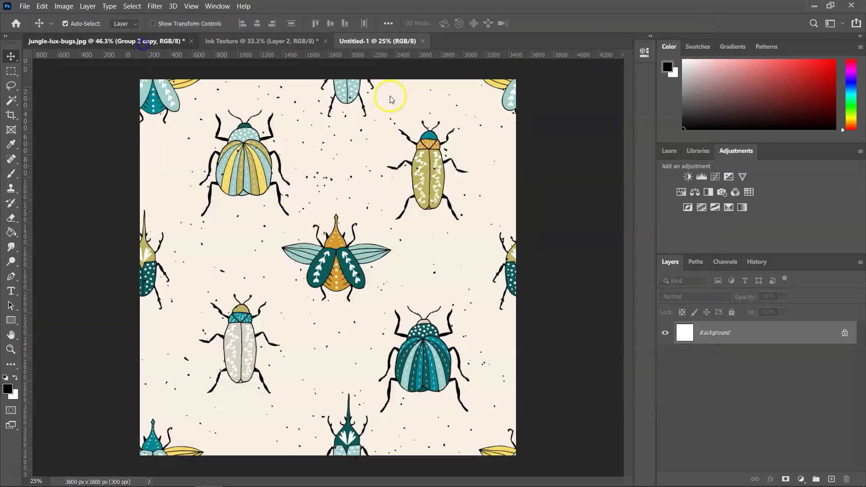
# - Place the merged tile top-left in Untitled-1, add a copy to its right, and merge the top row
pyautogui.moveTo(309, 150); pyautogui.dragTo(232, 186)
pyautogui.moveTo(750, 335); pyautogui.dragTo(832, 470)
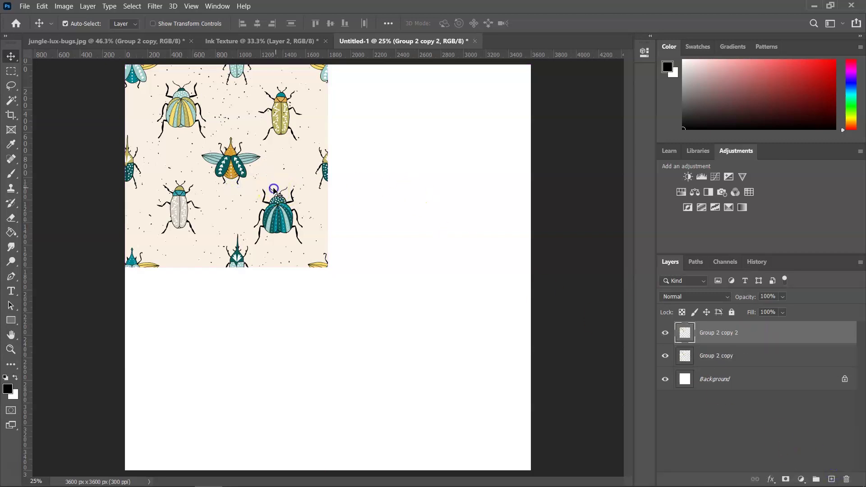
pyautogui.moveTo(276, 188); pyautogui.dragTo(479, 187)
pyautogui.keyDown('shift'); pyautogui.click(720, 355); pyautogui.keyUp('shift')
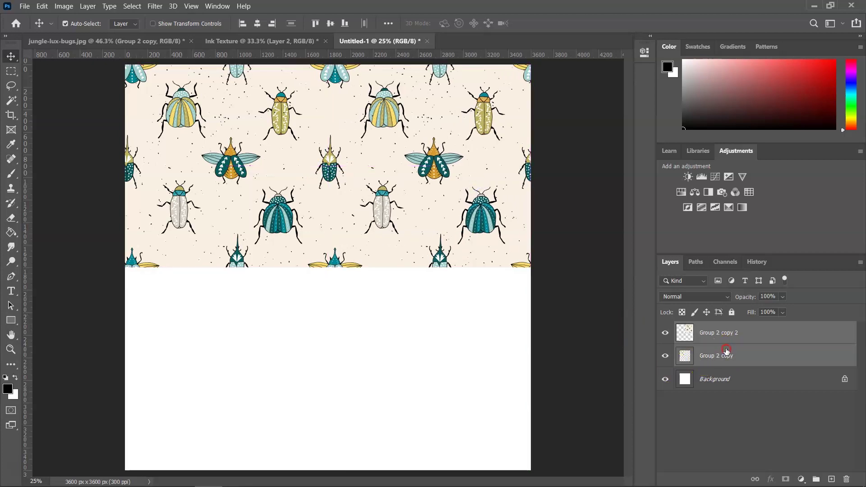
pyautogui.rightClick(724, 352)
pyautogui.click(672, 346)
# - Copy the top row into the lower half and merge both rows into one pattern layer
pyautogui.moveTo(789, 336); pyautogui.dragTo(832, 478)
pyautogui.moveTo(402, 180); pyautogui.dragTo(398, 378)
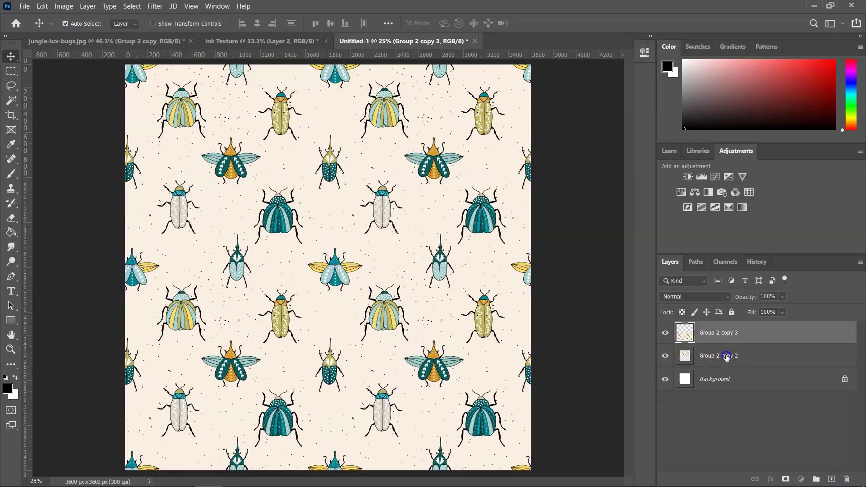
pyautogui.keyDown('shift'); pyautogui.click(722, 356); pyautogui.keyUp('shift')
pyautogui.rightClick(724, 357)
pyautogui.click(643, 345)
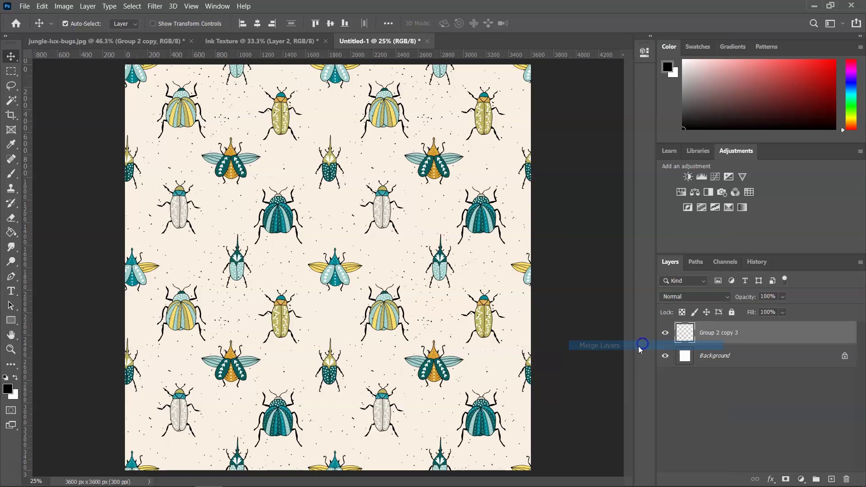
pyautogui.scroll(6, 257, 245)
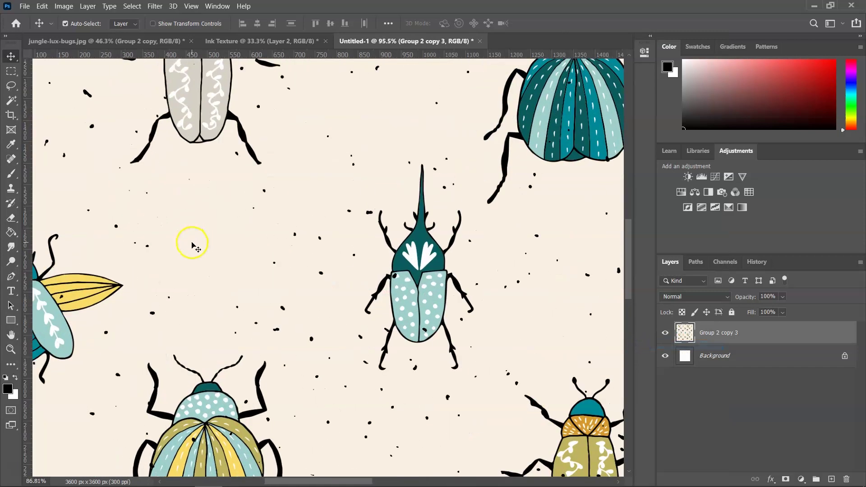
pyautogui.scroll(-3, 192, 244)
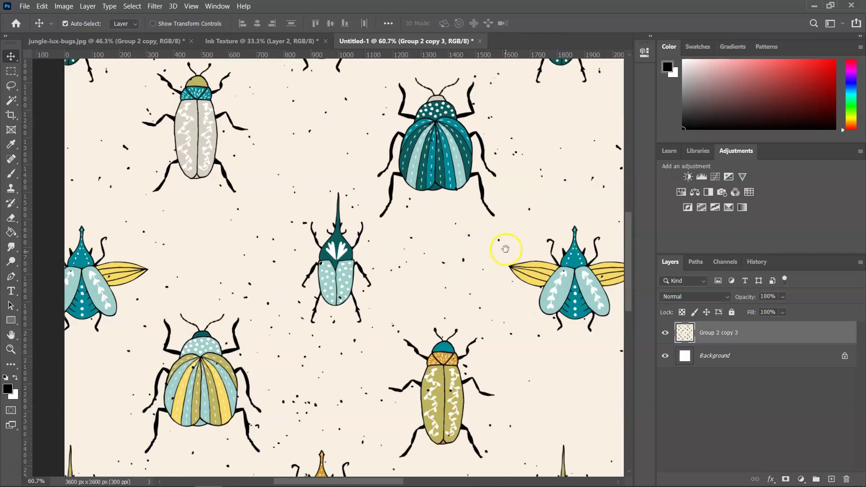
pyautogui.moveTo(506, 249); pyautogui.dragTo(85, 201)
pyautogui.moveTo(488, 241); pyautogui.dragTo(558, 229)
pyautogui.moveTo(225, 97); pyautogui.dragTo(228, 209)
pyautogui.scroll(-5, 317, 220)
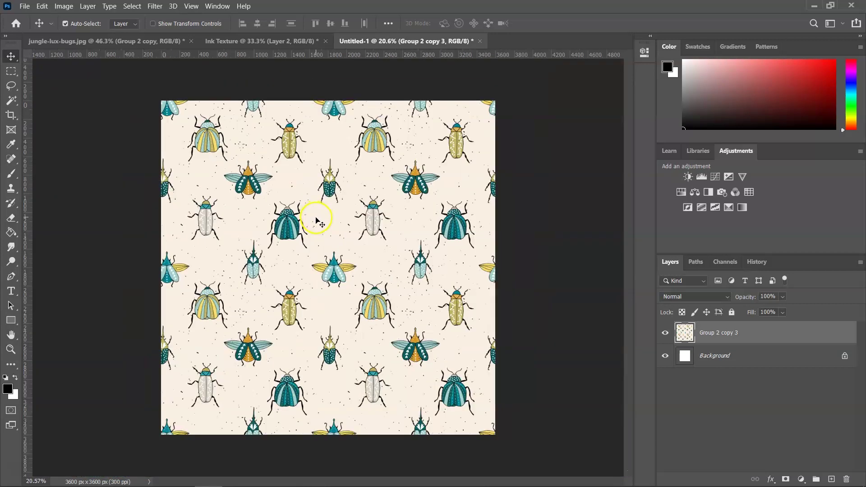